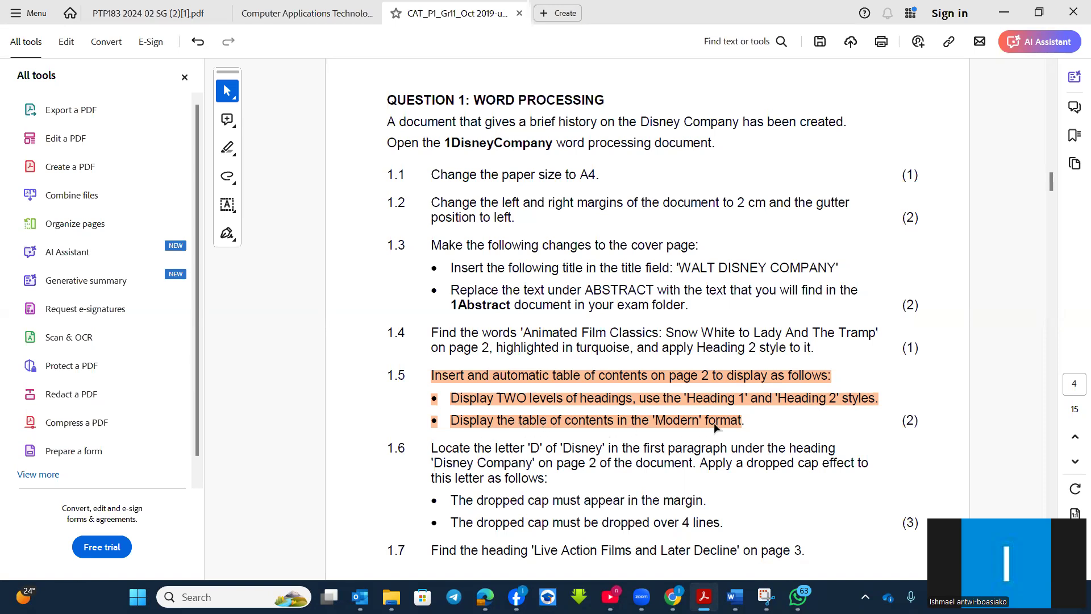
Switch to the 1DisneyCompany document in Word, select the "<<Insert table of content here>>" placeholder and open the custom table of contents settings
click(736, 595)
drag(492, 365, 301, 369)
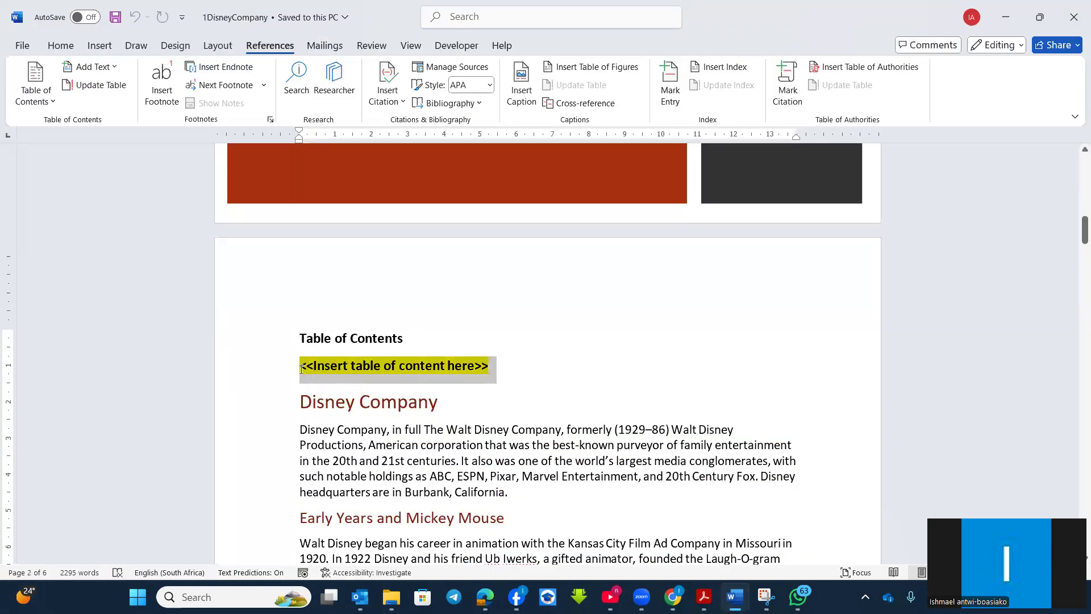
key(XF86AudioRaiseVolume)
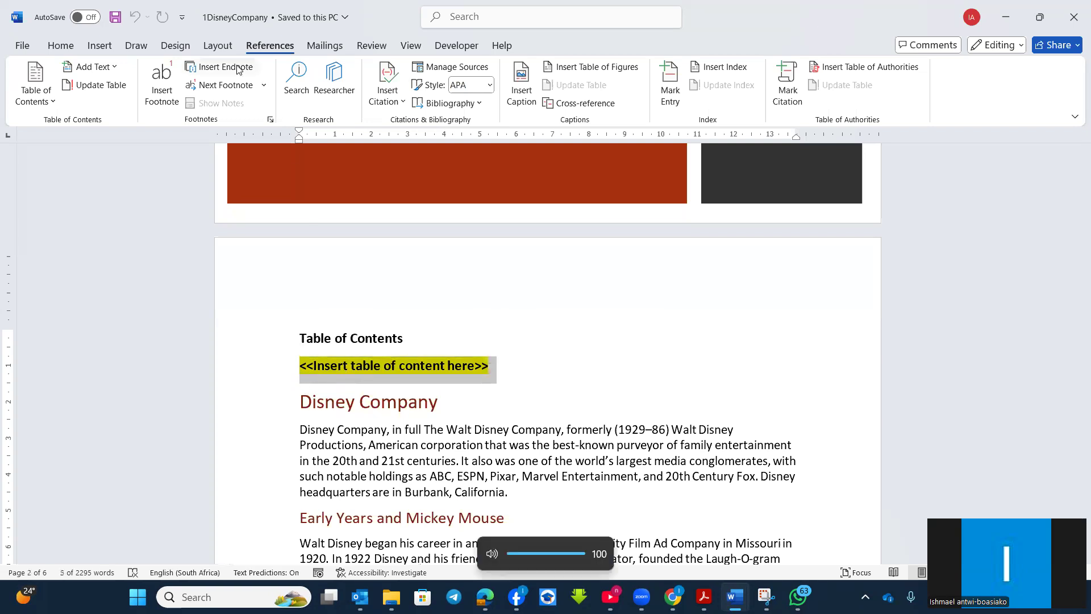
click(55, 104)
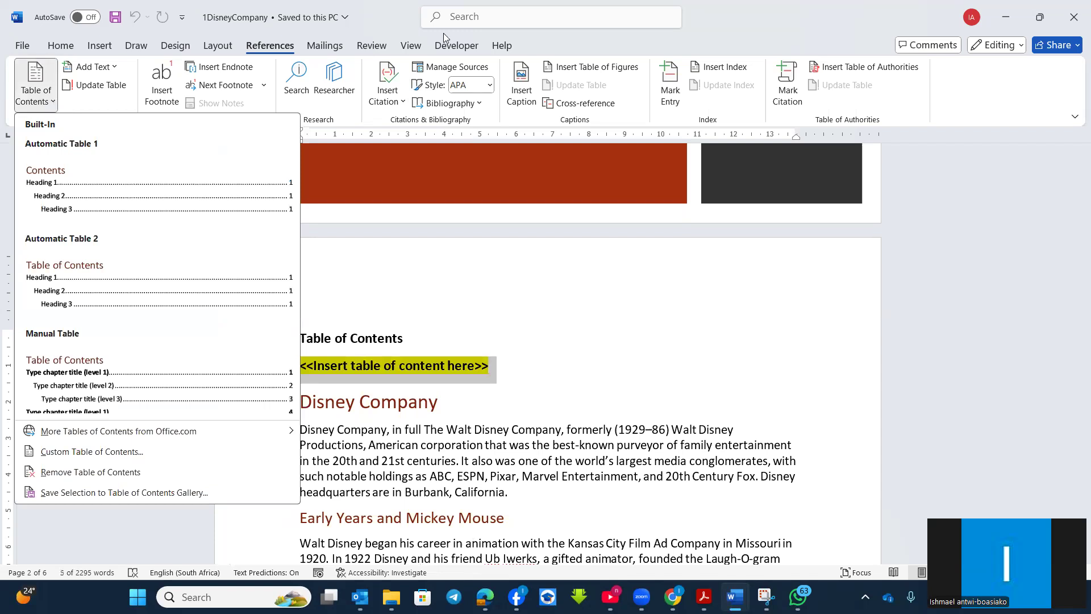
click(450, 17)
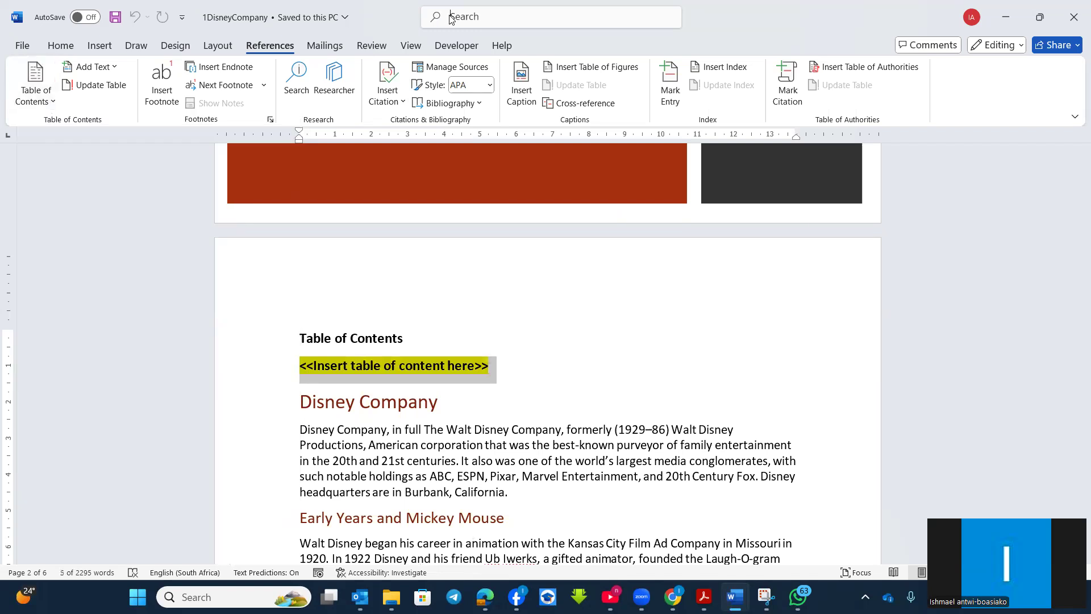
text(tabl)
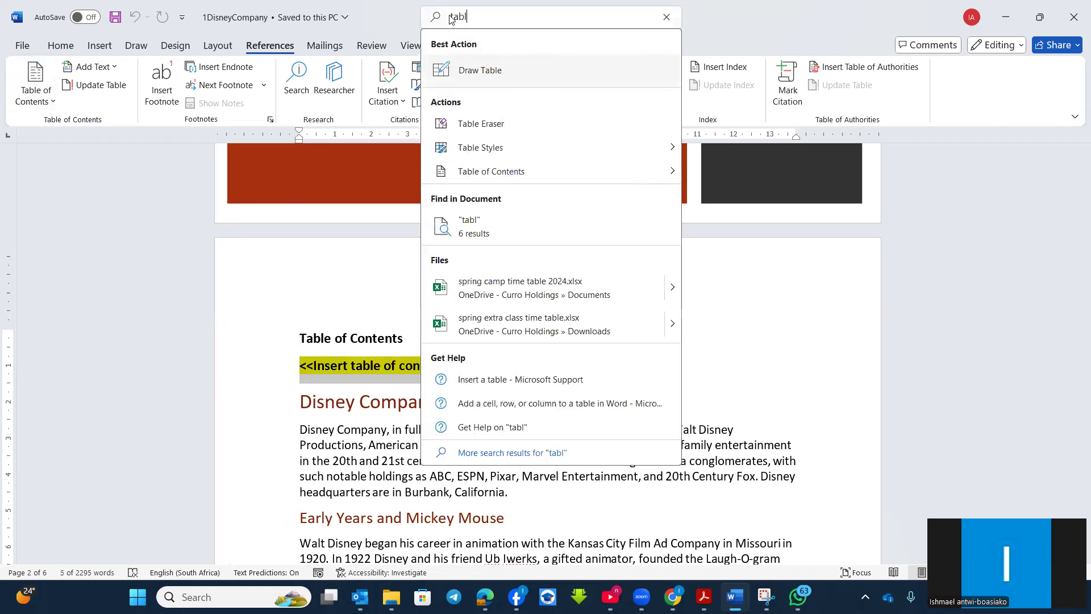
text(e of)
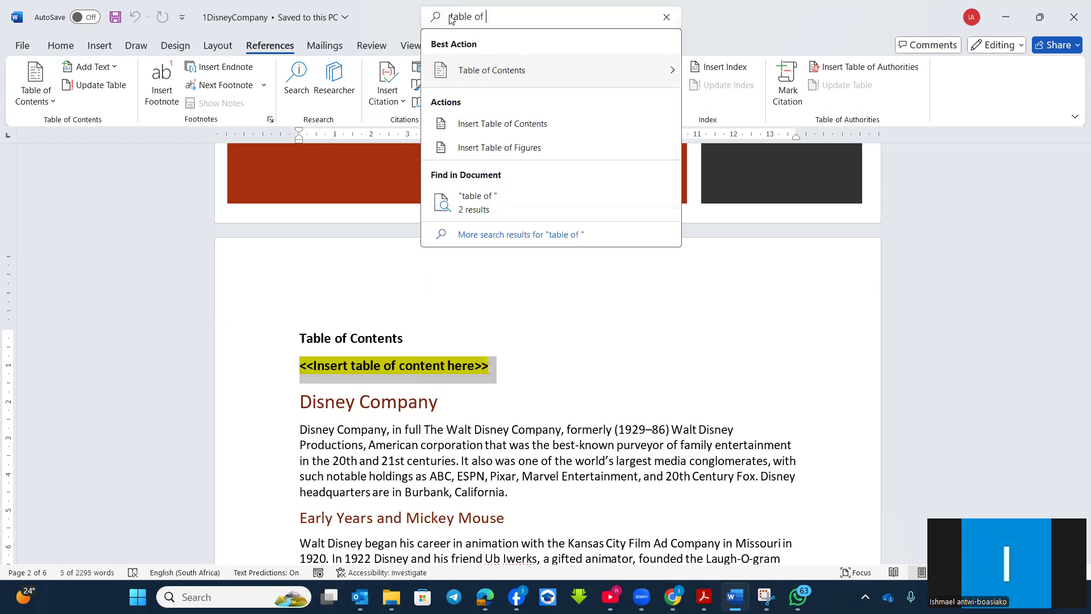
mouse_move(619, 67)
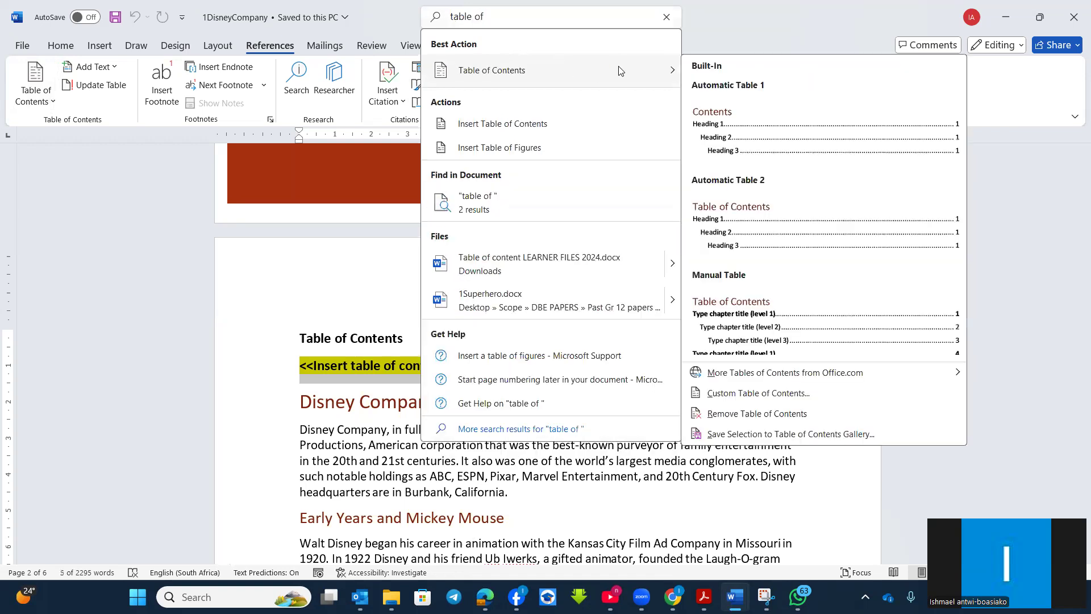
click(752, 393)
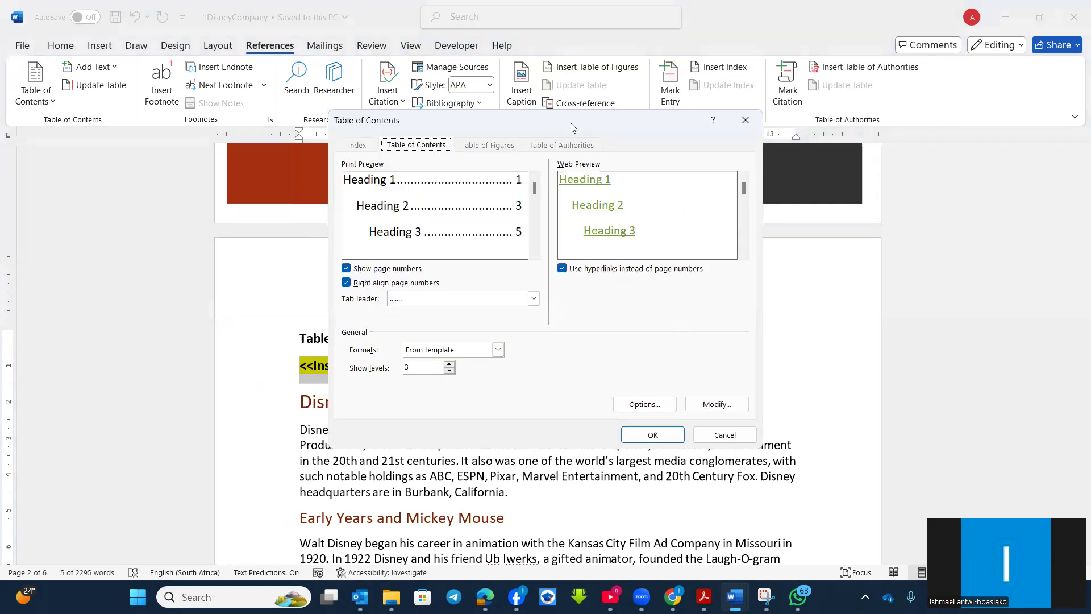
Set the table of contents format to Modern and show 2 levels
drag(572, 125, 702, 132)
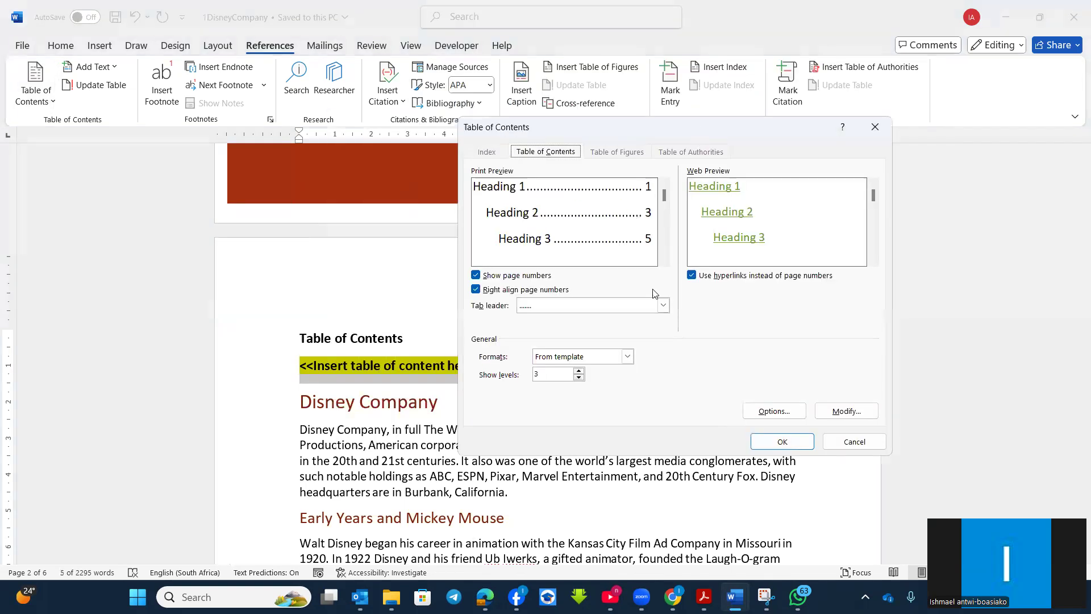
click(628, 357)
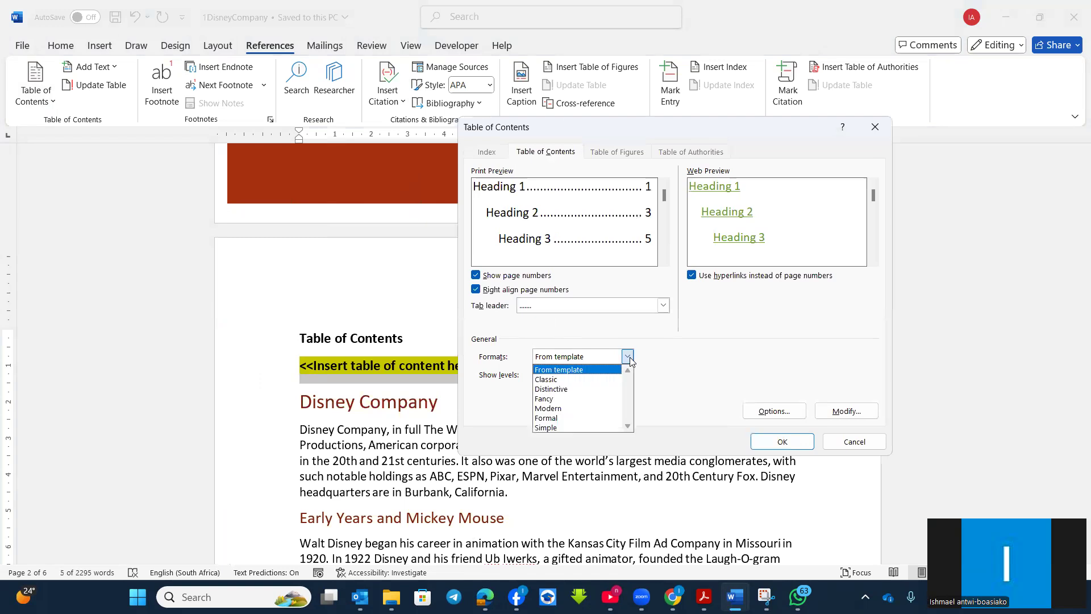
click(555, 408)
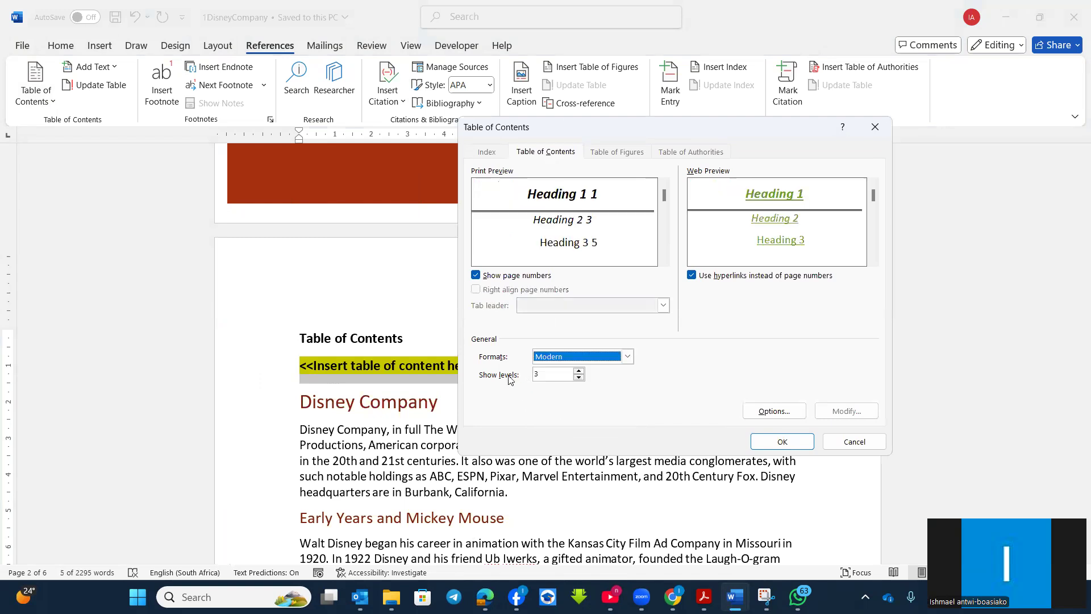
click(579, 378)
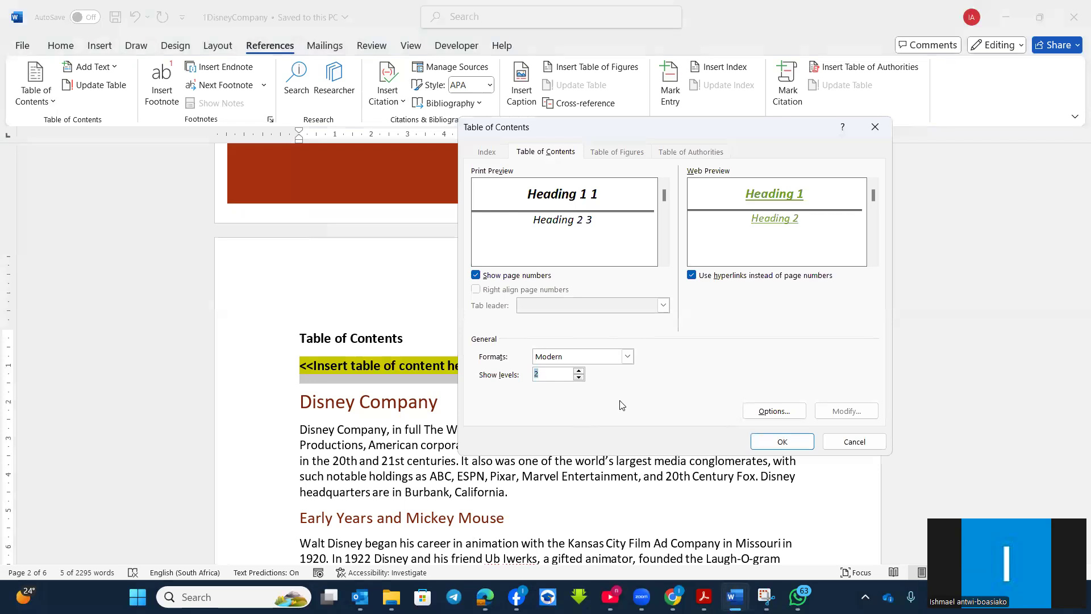
Build the table of contents from Heading 1 at level 1 and Heading 2 at level 2, and insert it over the placeholder
click(766, 420)
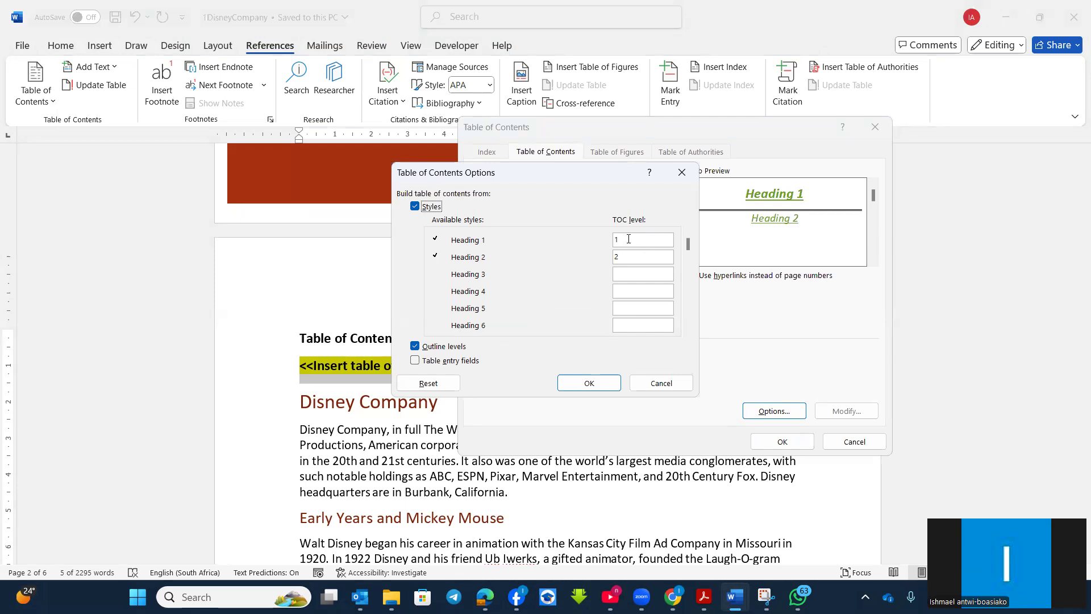
click(623, 275)
text(3)
click(621, 245)
text(1)
click(585, 383)
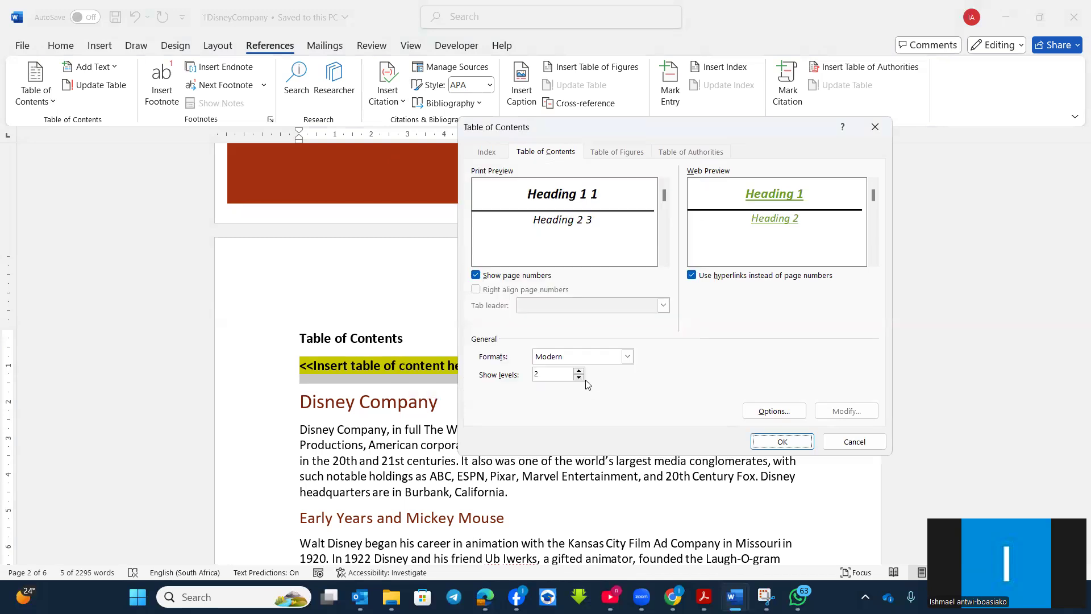
click(792, 441)
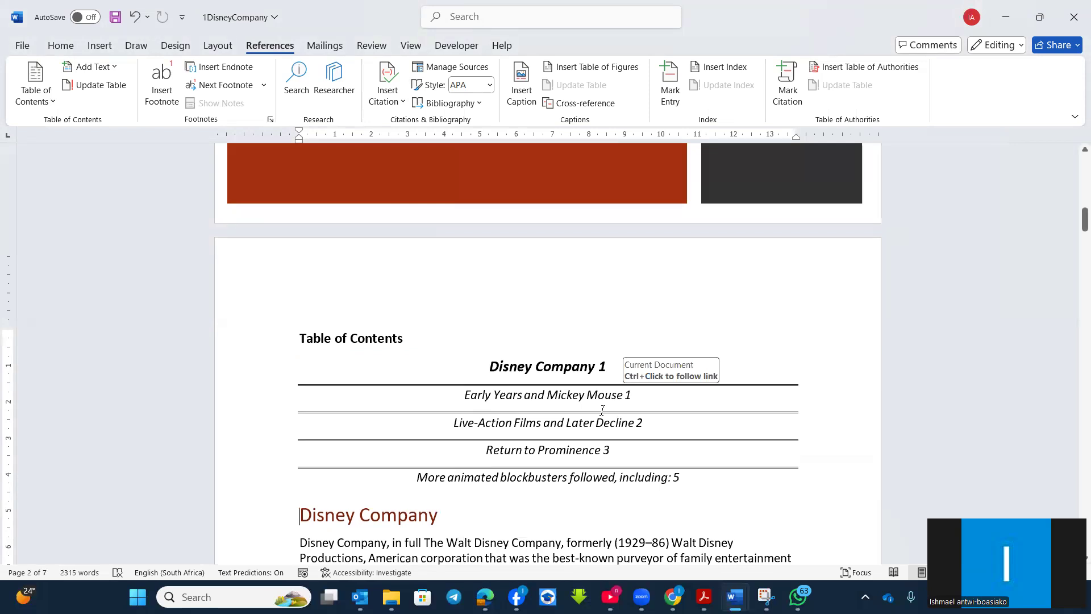
Start modifying the Heading 1 style and choose Normal as the style it is based on
click(63, 47)
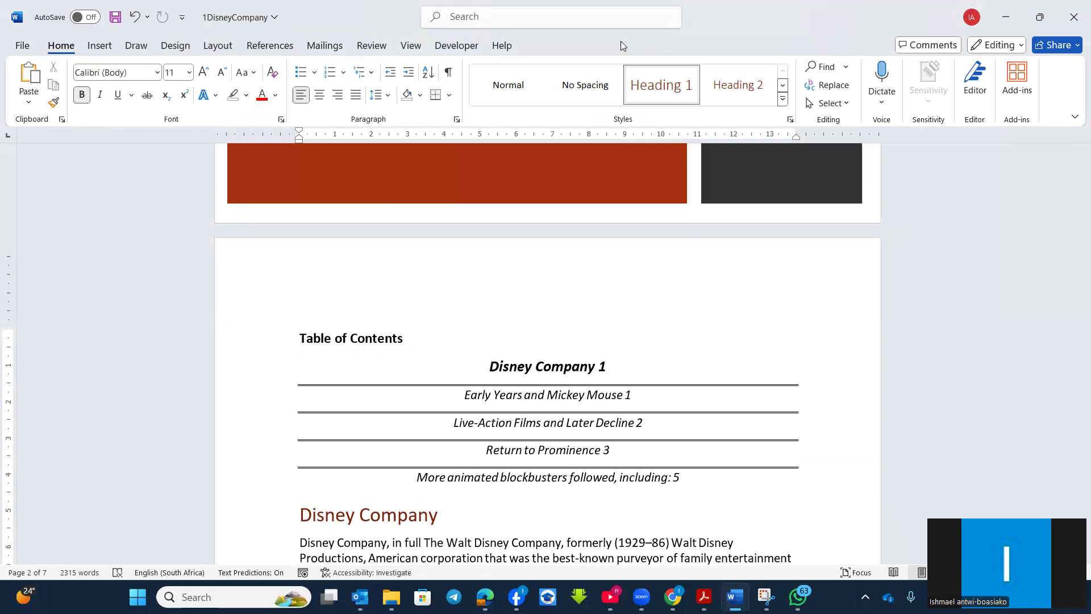
right_click(662, 86)
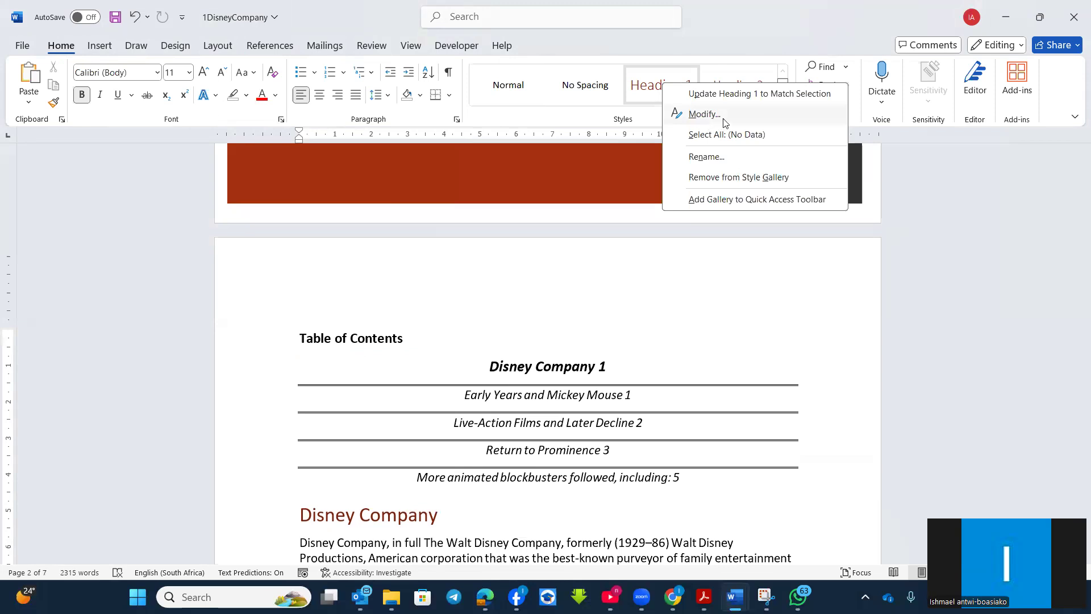
click(691, 116)
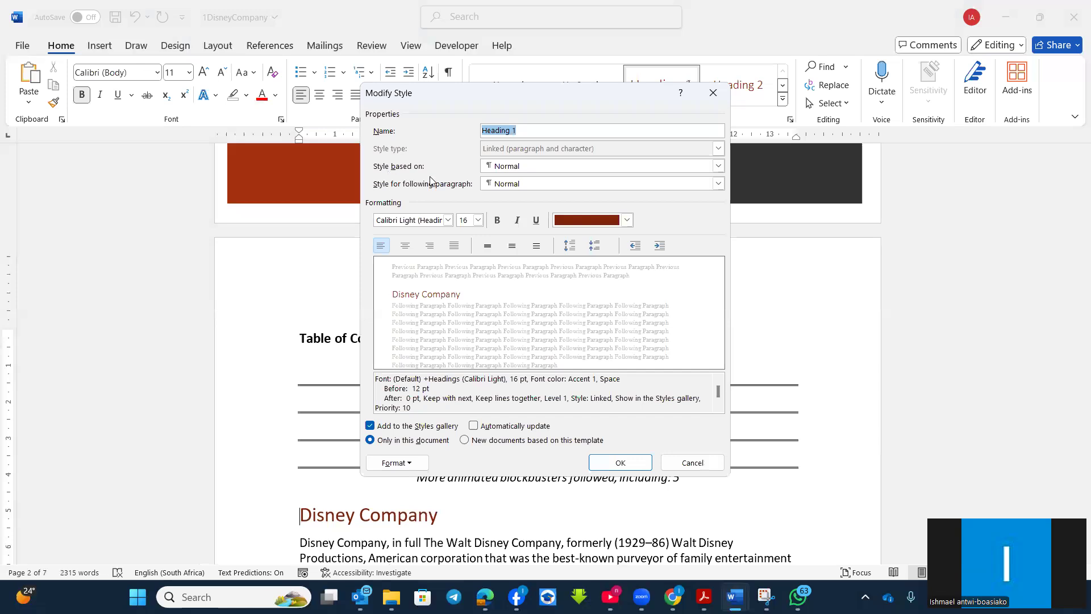
click(716, 165)
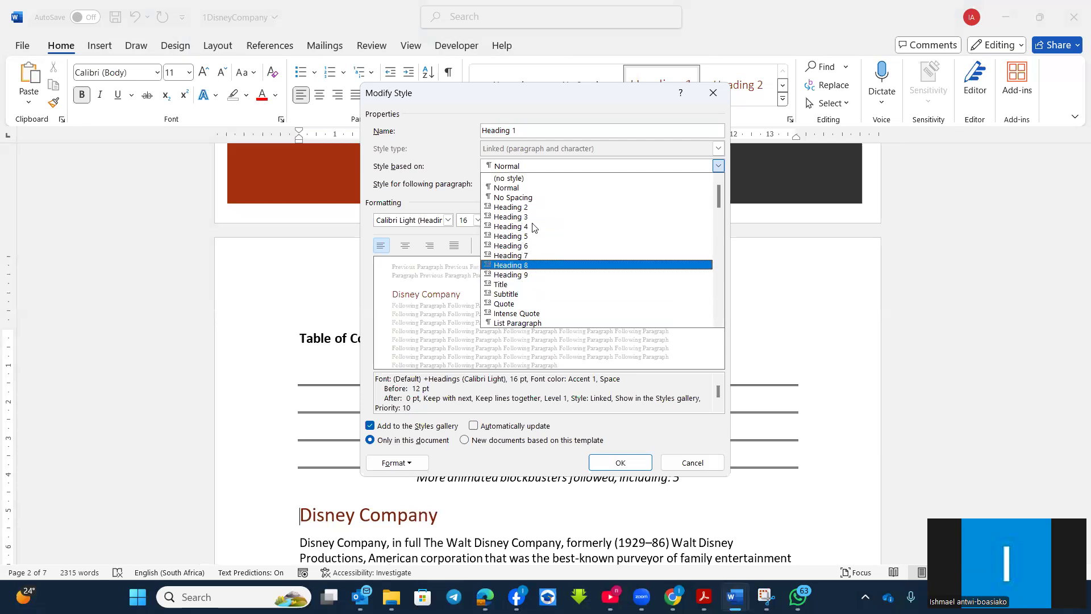
click(514, 187)
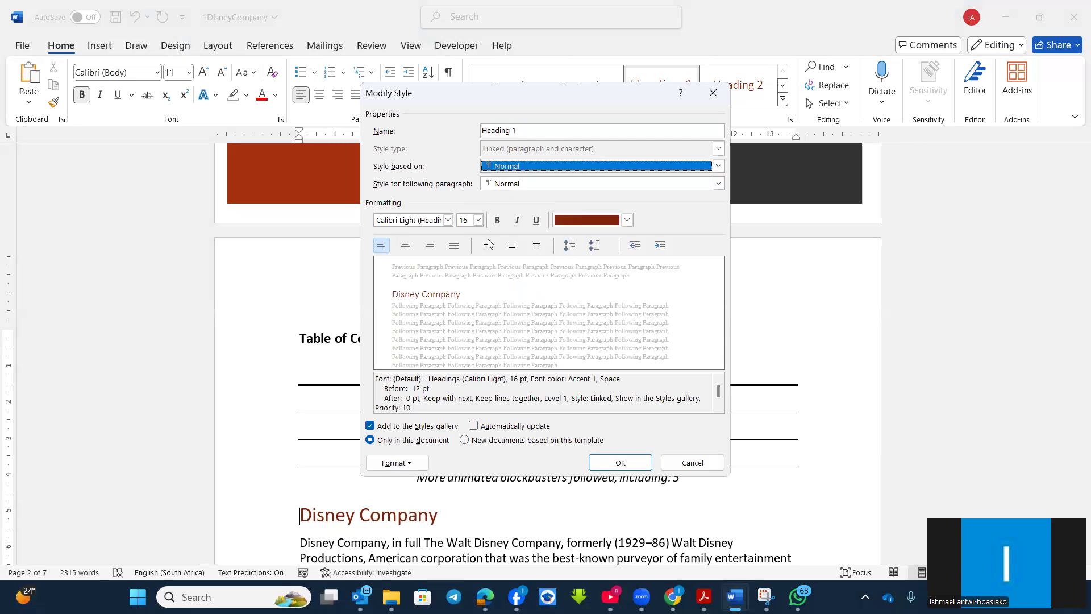
Set the Heading 1 style's font to bold Algerian in a light gold theme color
click(448, 221)
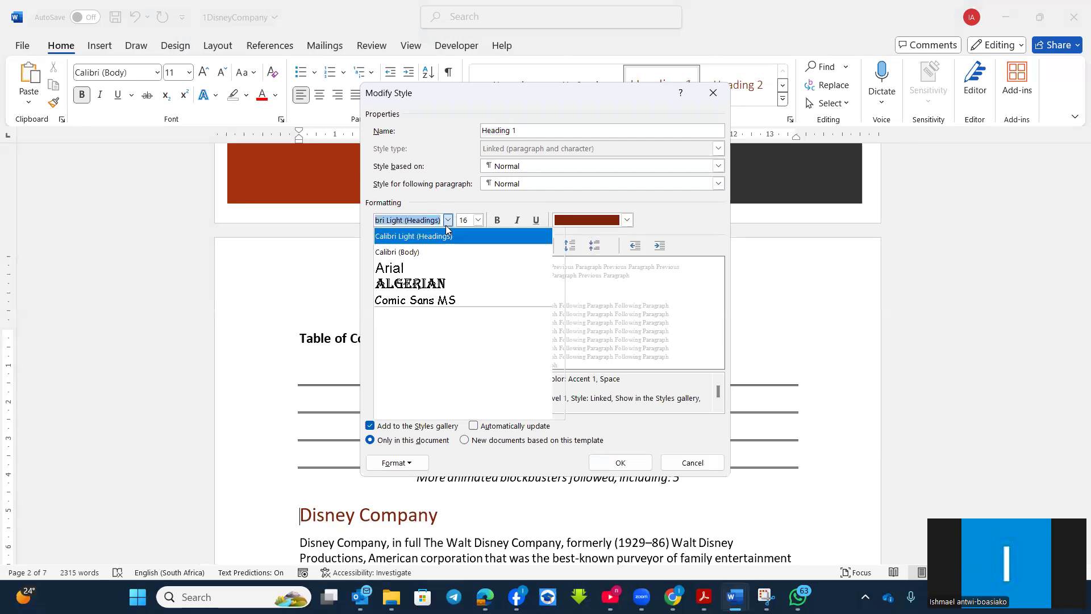
click(432, 284)
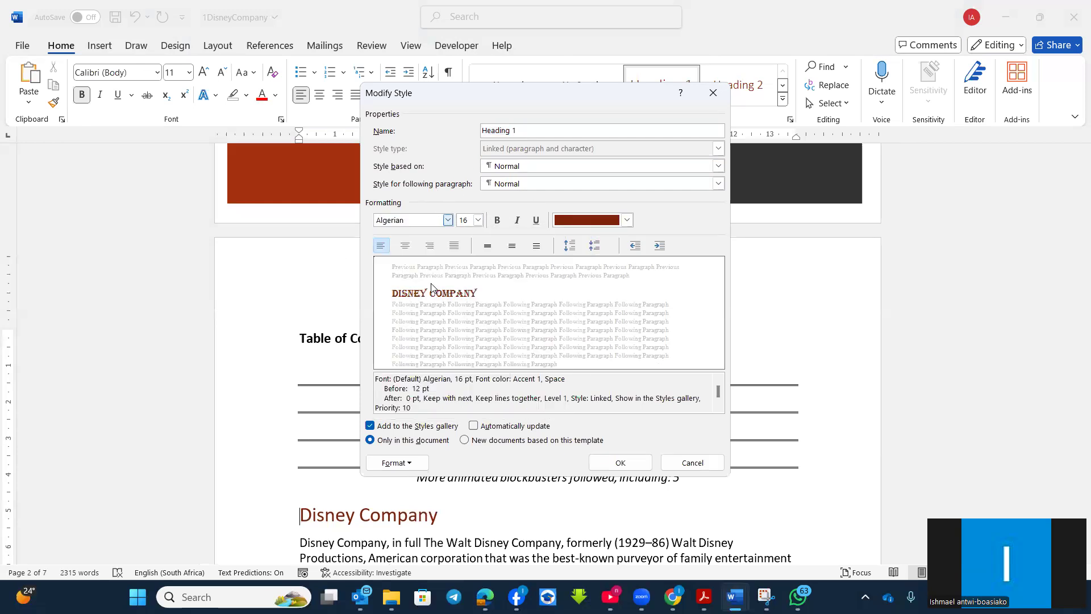
click(497, 220)
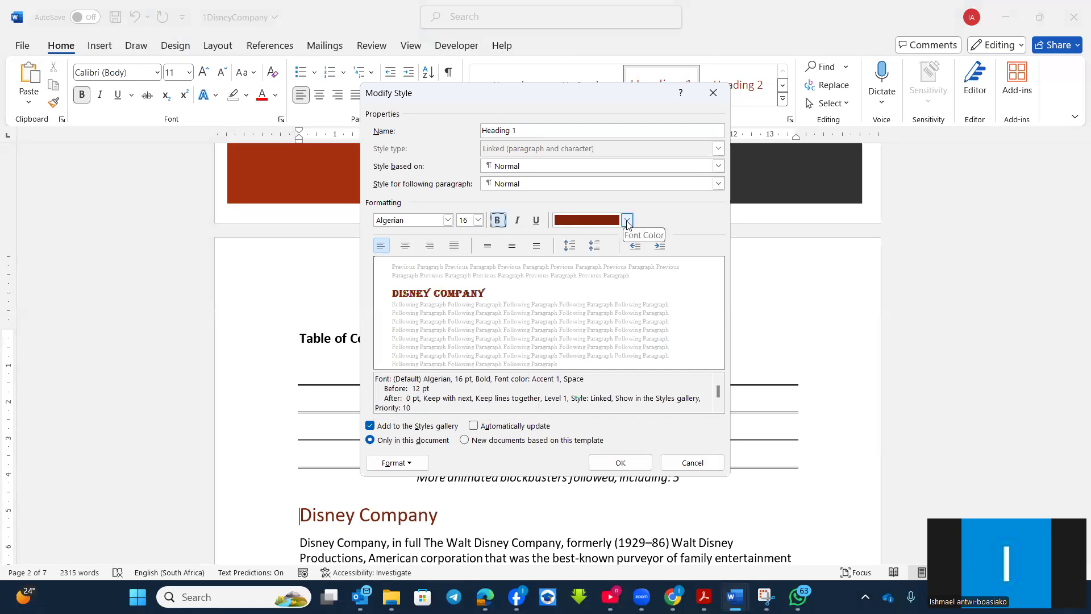
click(627, 220)
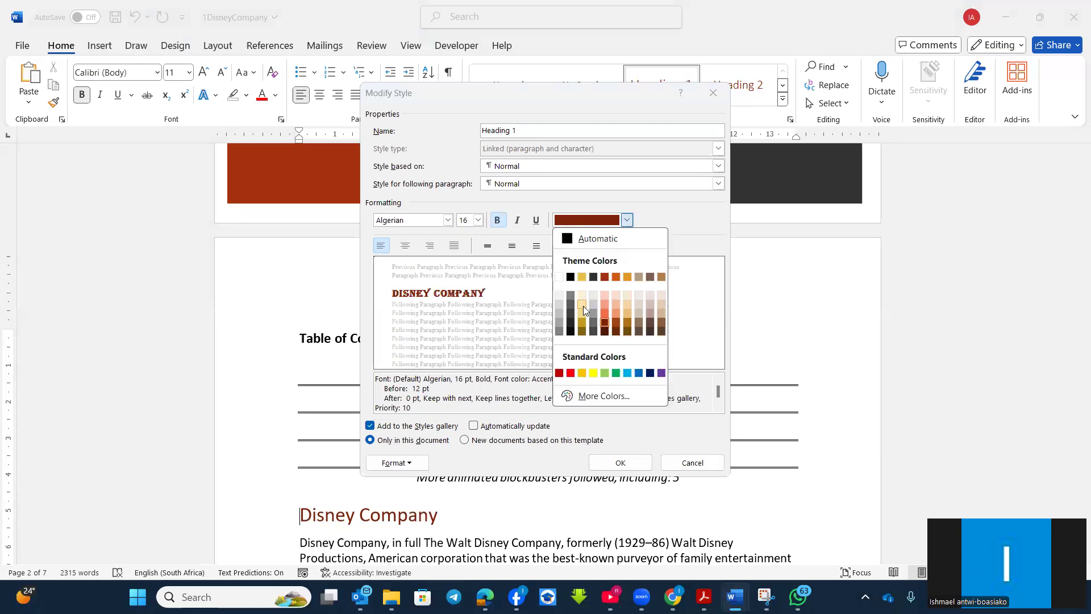
click(583, 306)
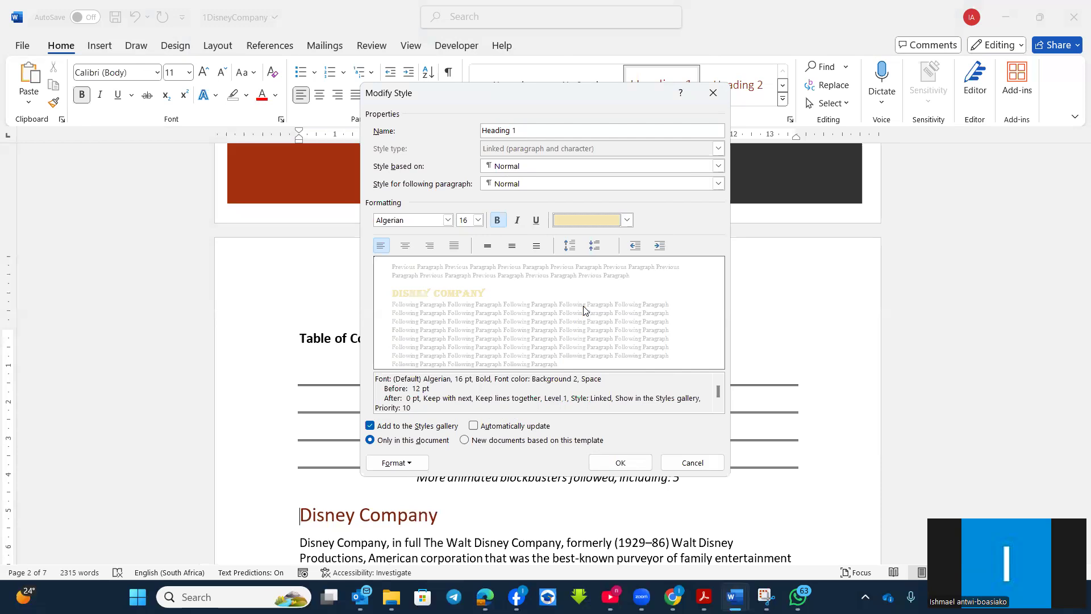
Give the Heading 1 style light blue paragraph shading and a 3 pt single solid box border
click(417, 462)
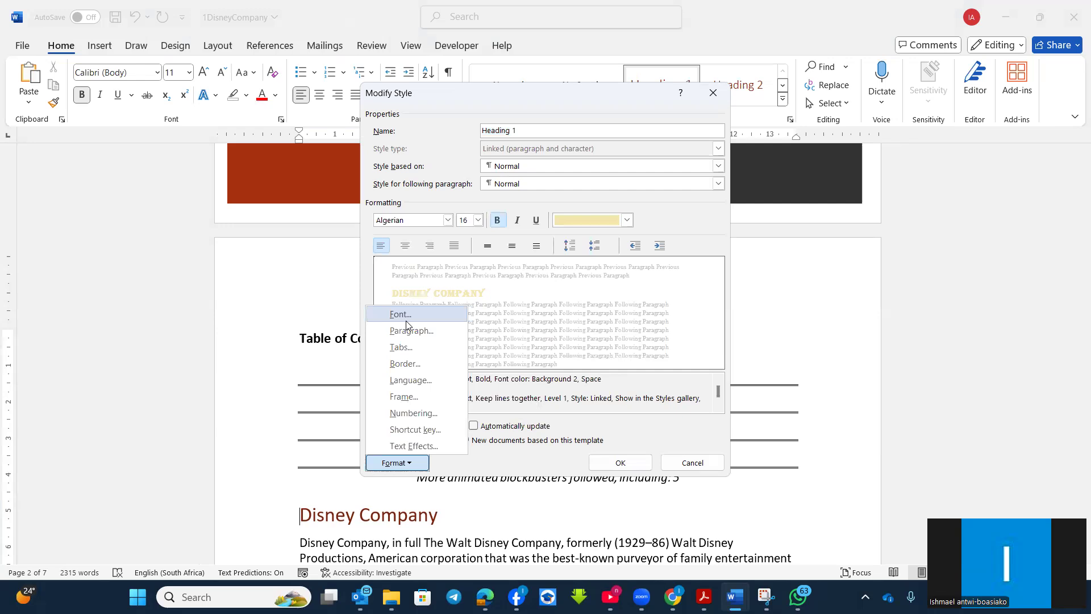
click(403, 364)
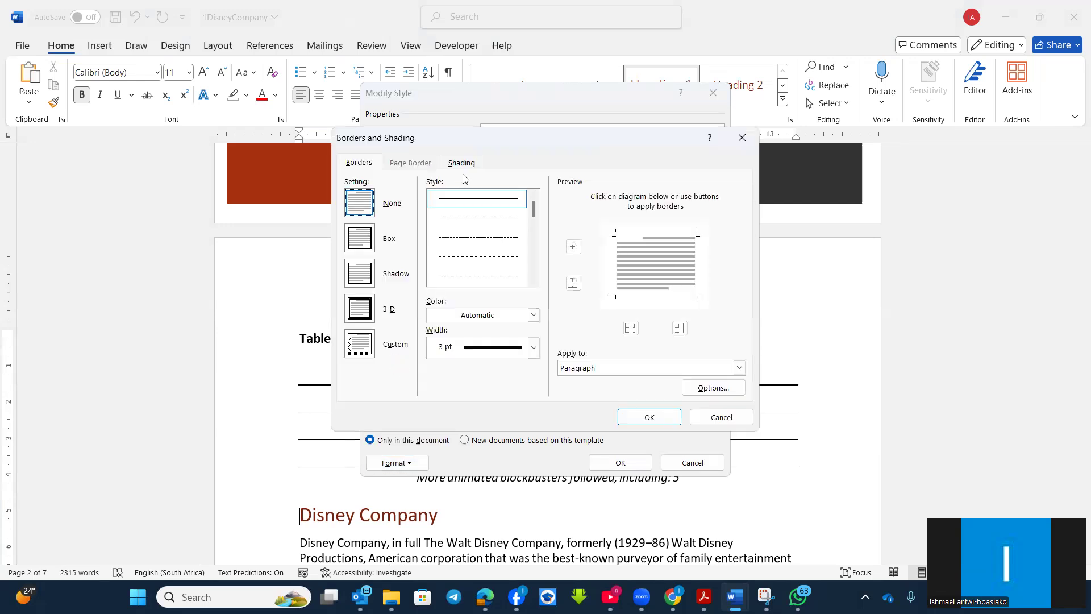
click(452, 164)
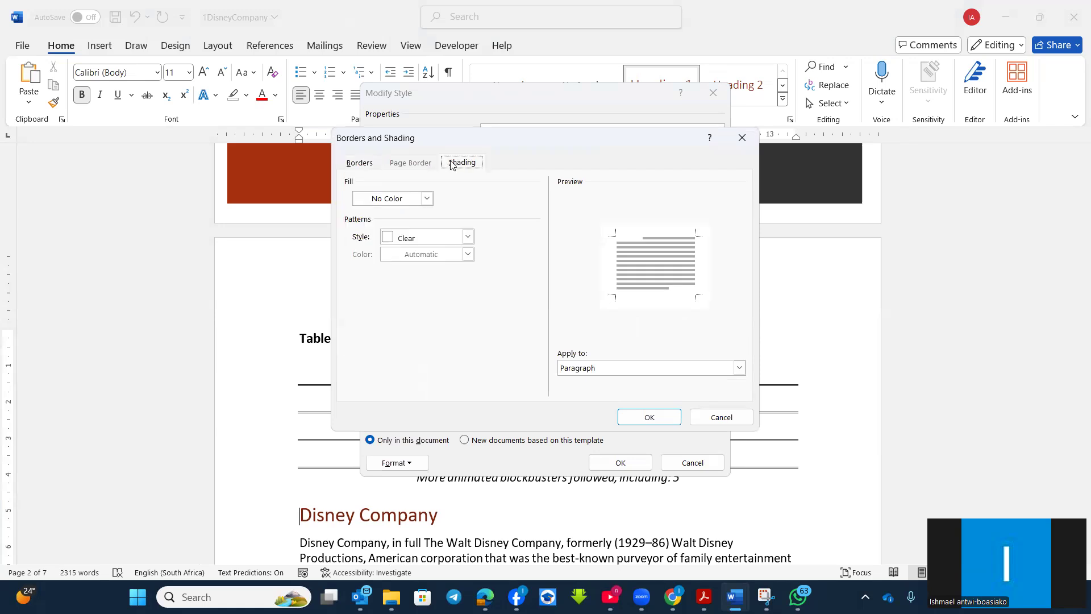
click(427, 199)
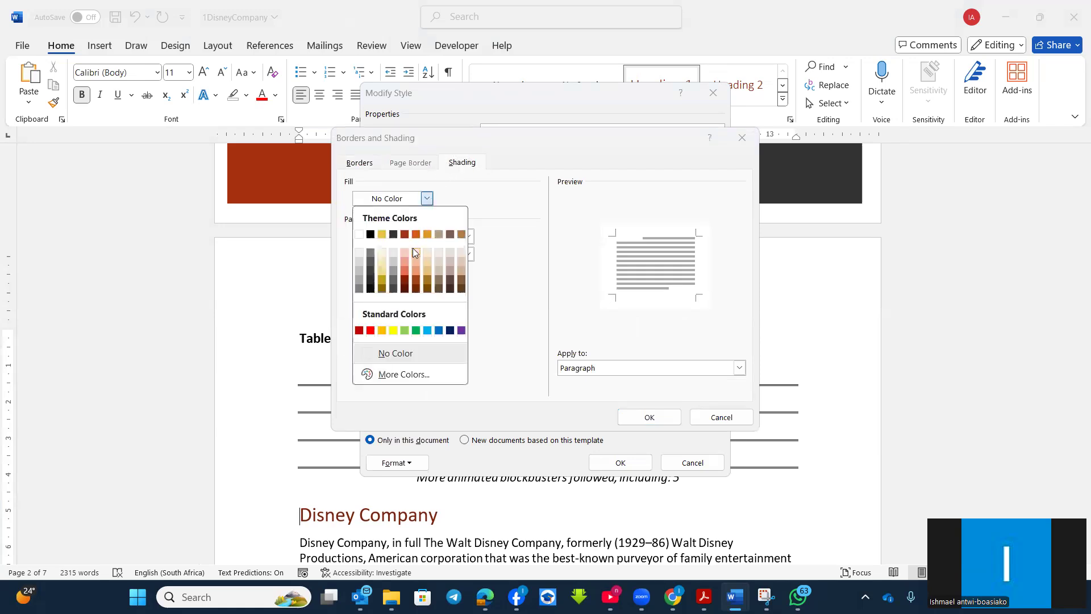
click(427, 330)
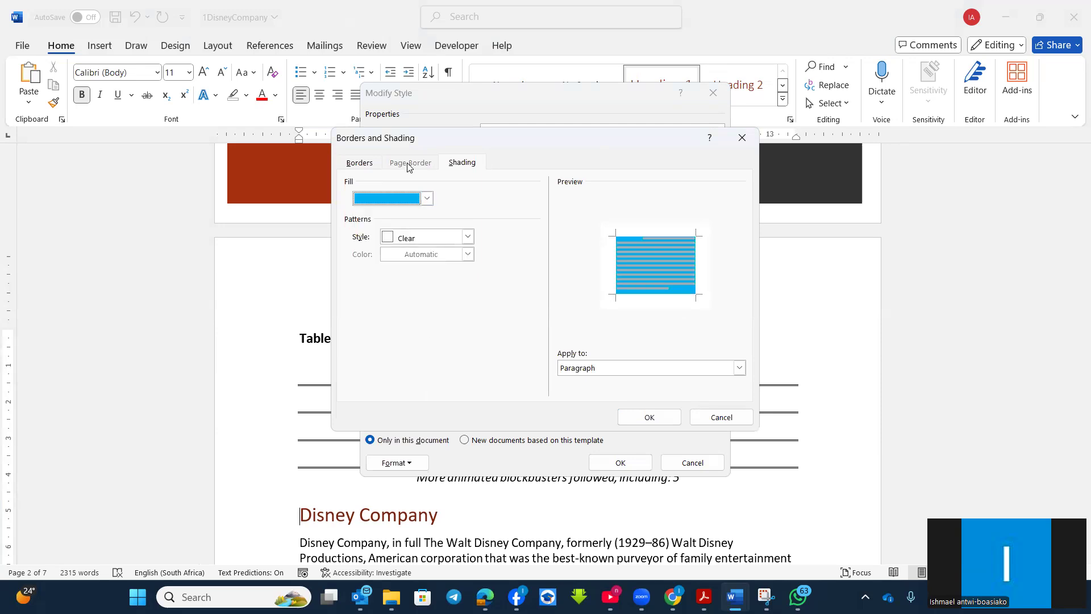
click(359, 162)
click(650, 417)
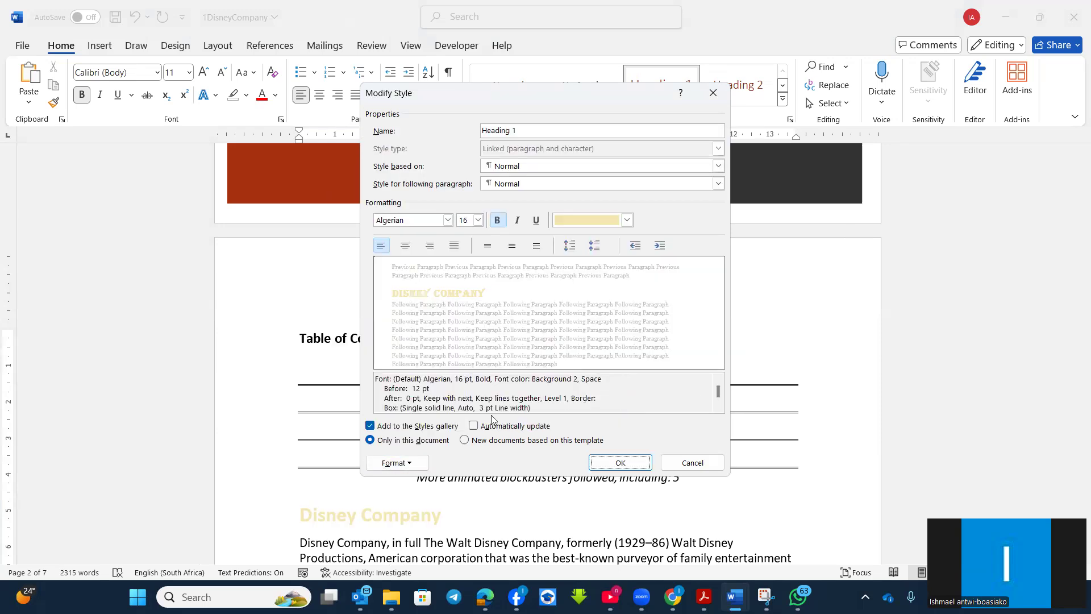
Set the Heading 1 style's character spacing to Expanded by 2 pt
click(397, 462)
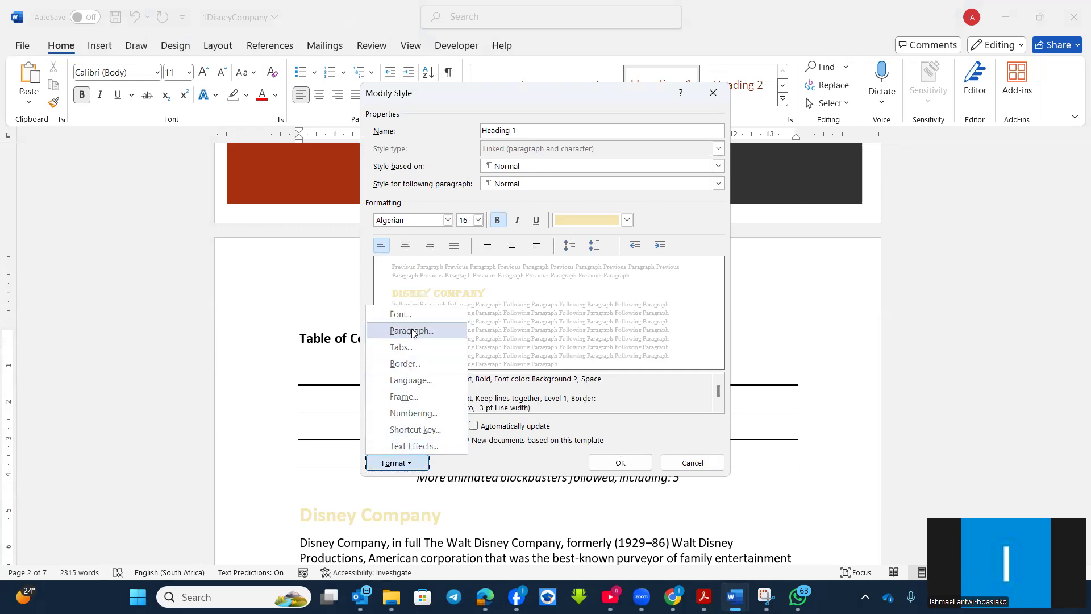
click(400, 314)
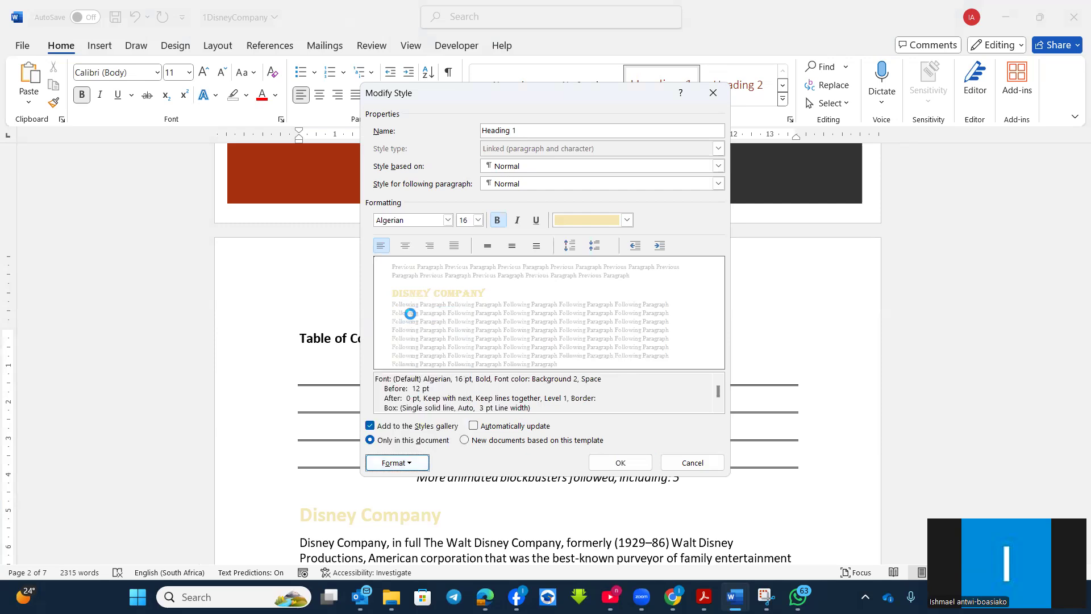
click(463, 130)
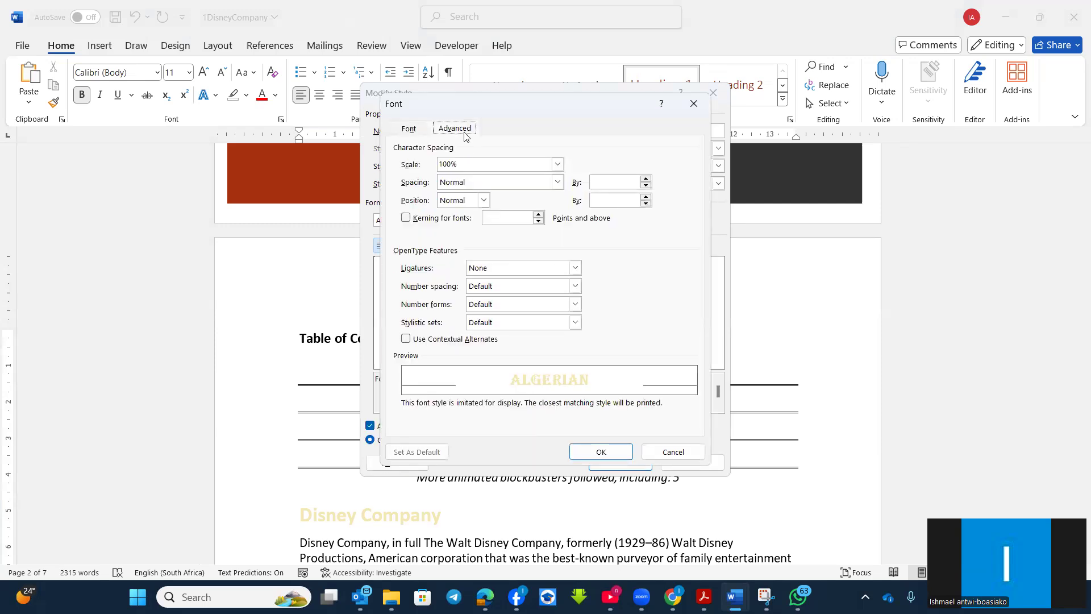
click(558, 182)
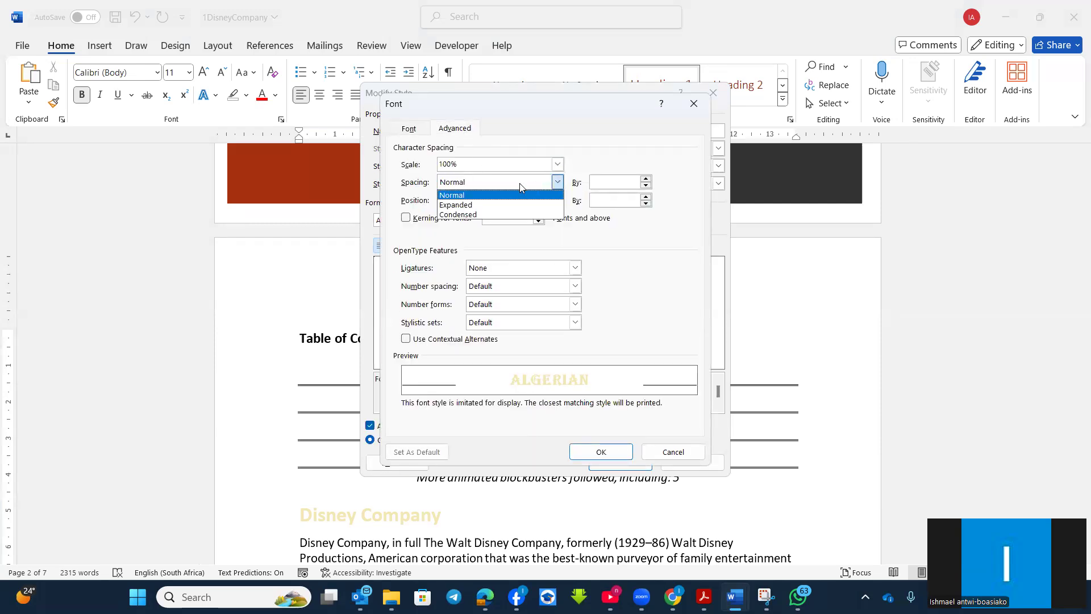
click(482, 205)
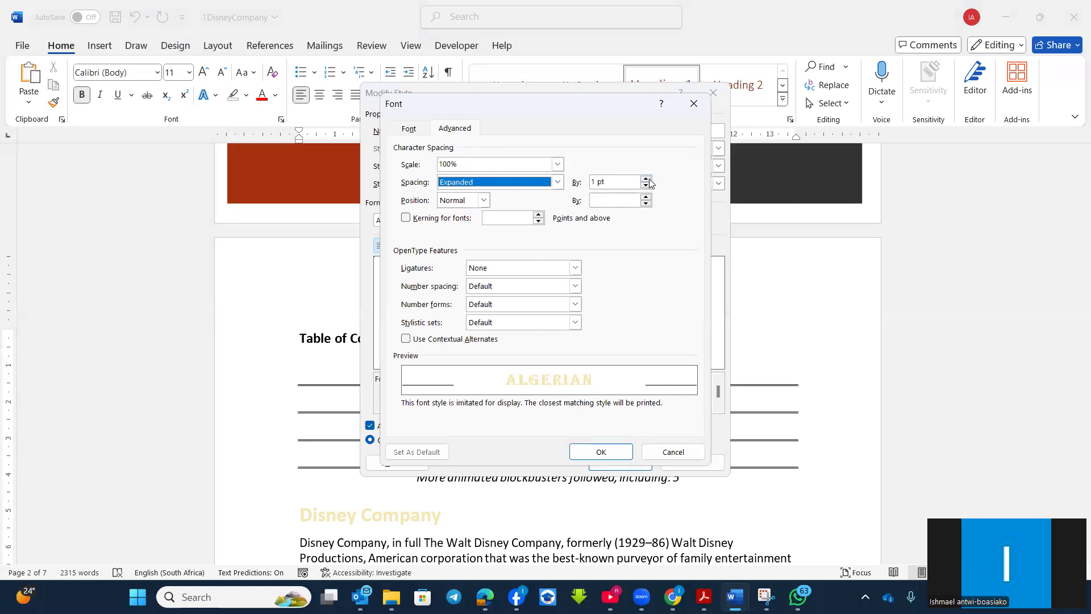
click(646, 179)
click(645, 179)
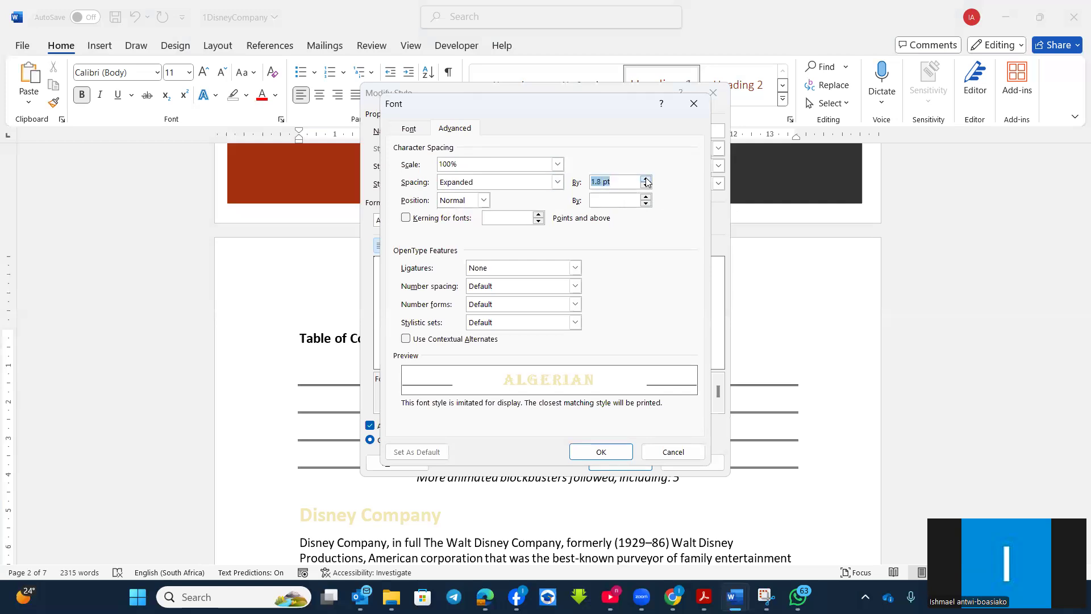
click(646, 179)
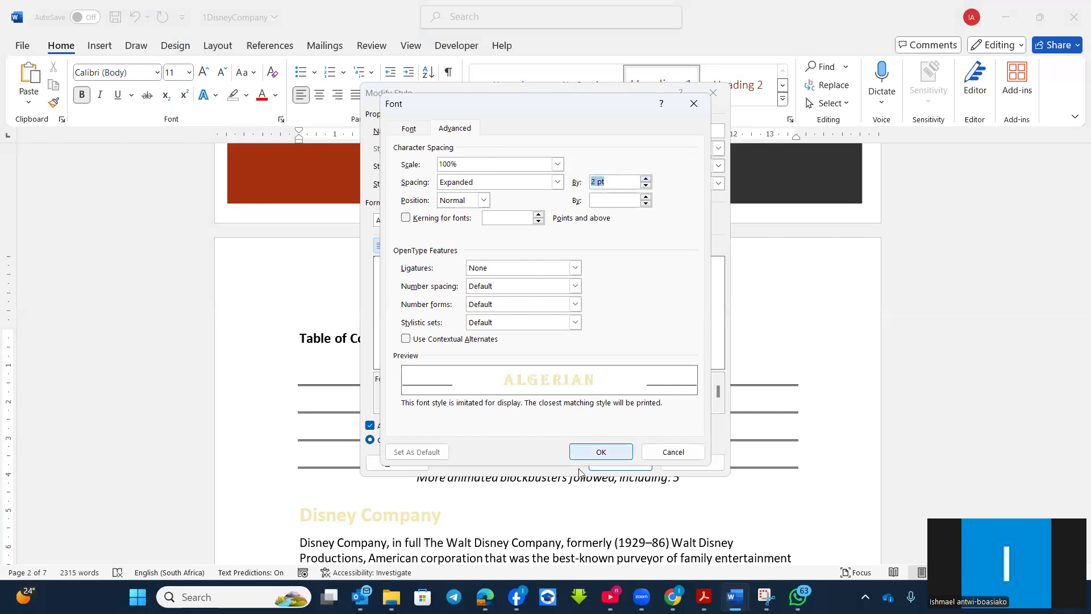
click(590, 454)
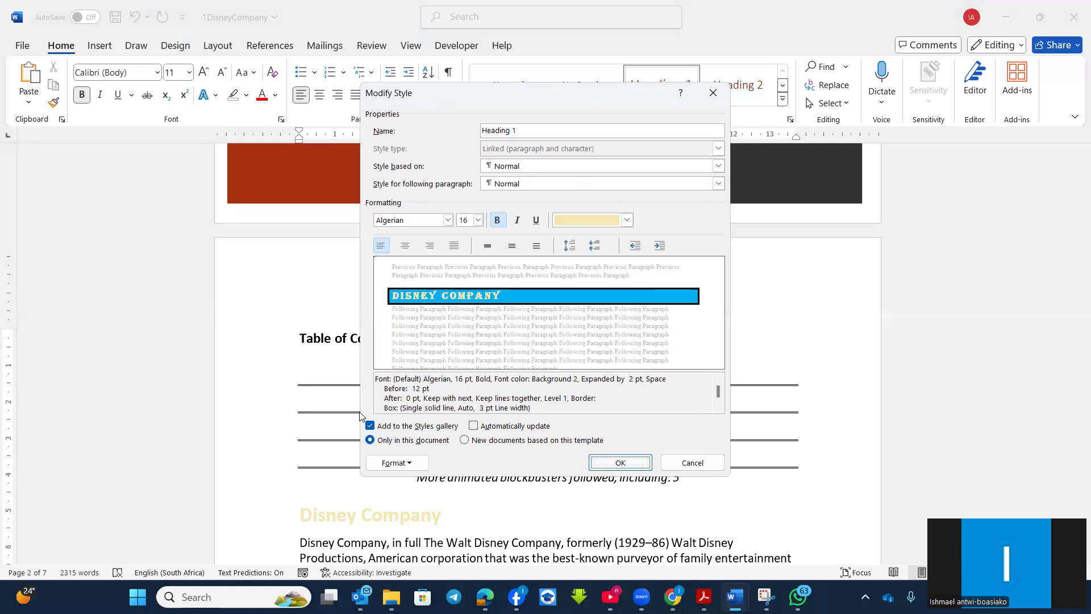
Turn on automatic updating for the Heading 1 style, apply its modifications and review the headings in the document
click(473, 426)
click(620, 462)
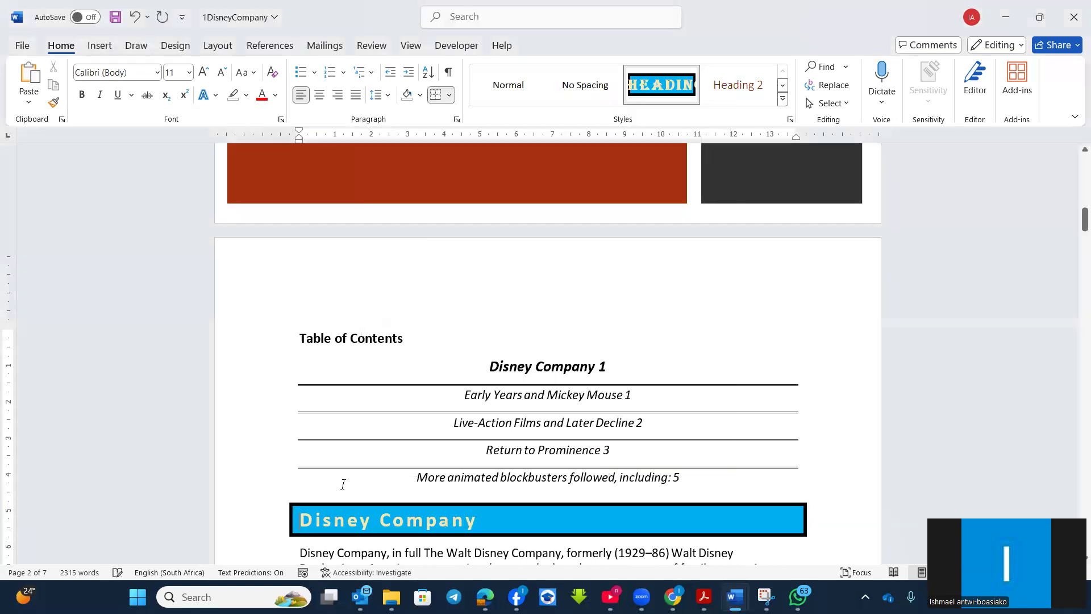
scroll(460, 507, down, 15)
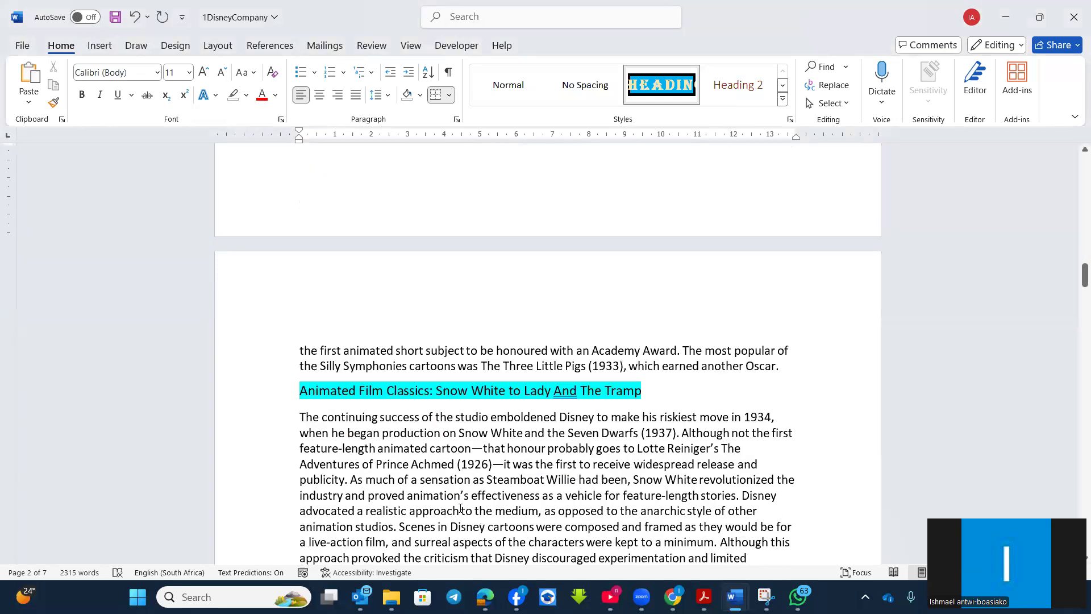
scroll(490, 443, up, 15)
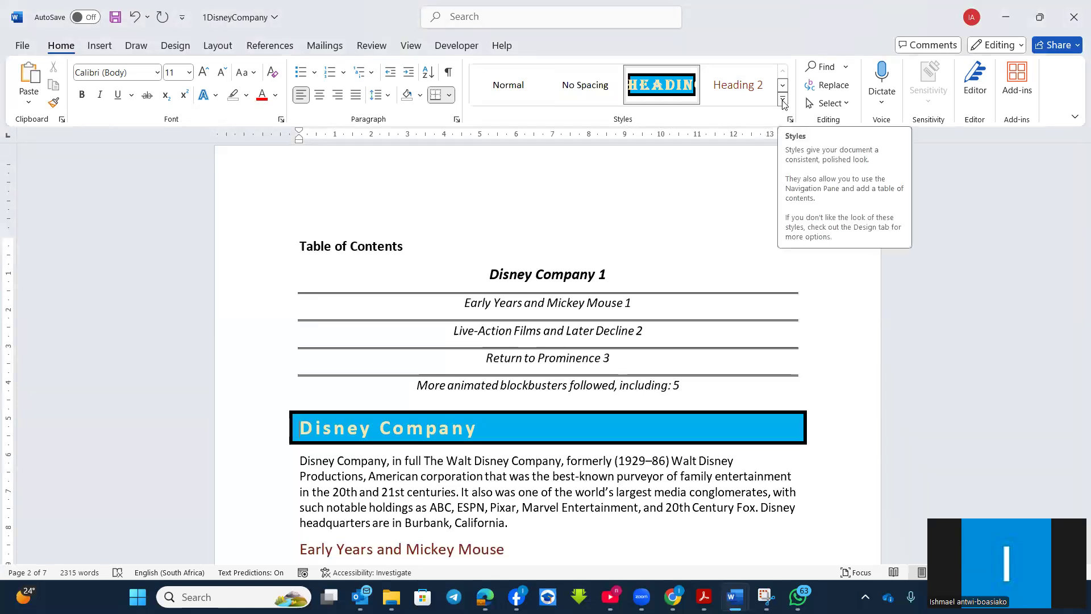
Try to start creating a new style by searching the available commands for style creation
click(467, 22)
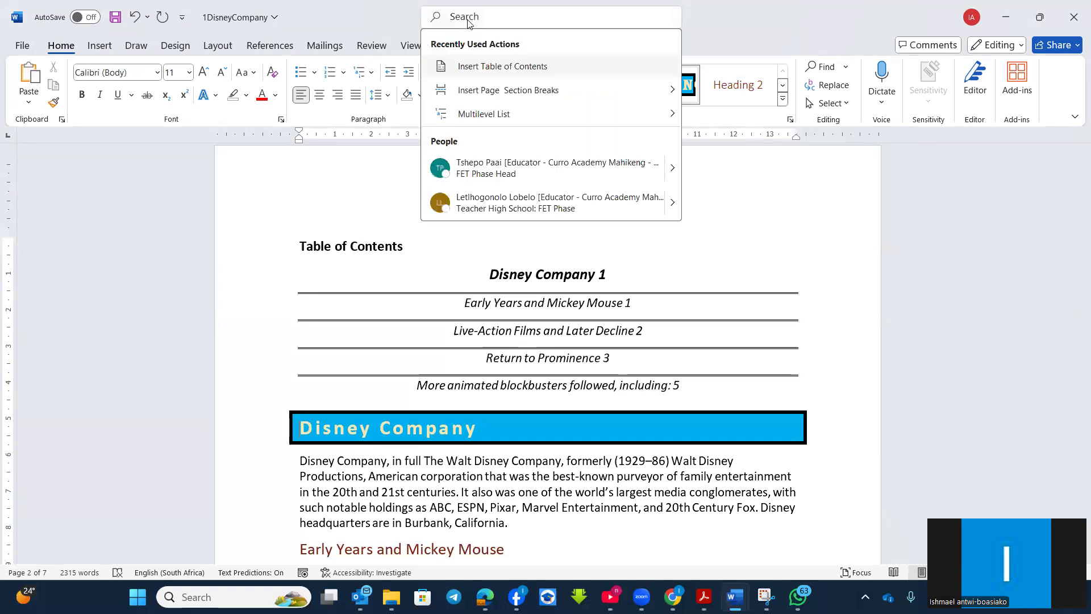
text(style)
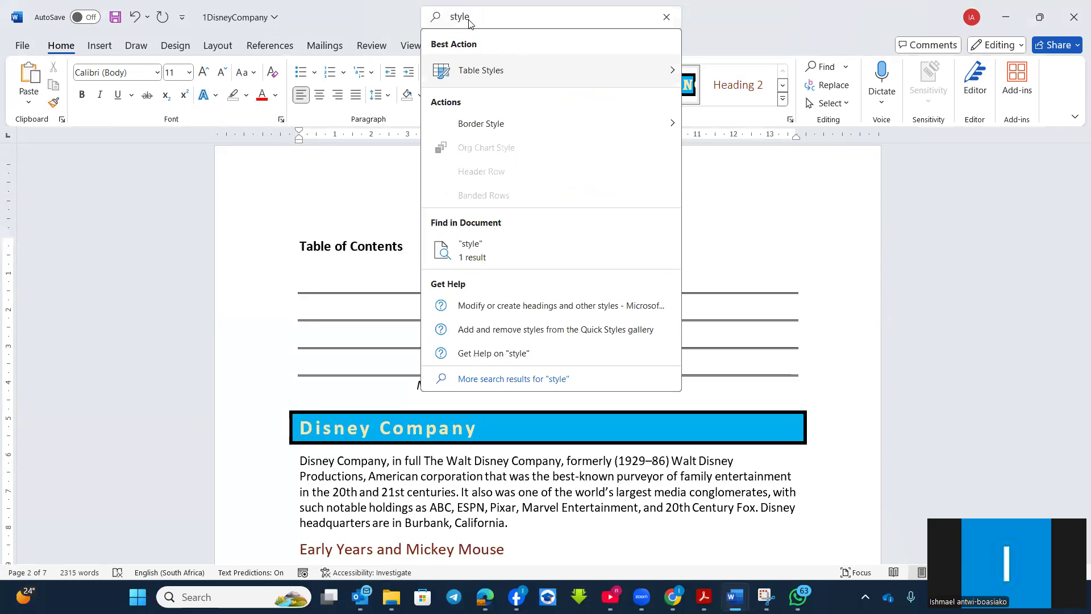
key(BackSpace)
key(BackSpace)
key(BackSpace)
key(BackSpace)
key(BackSpace)
text(create sty)
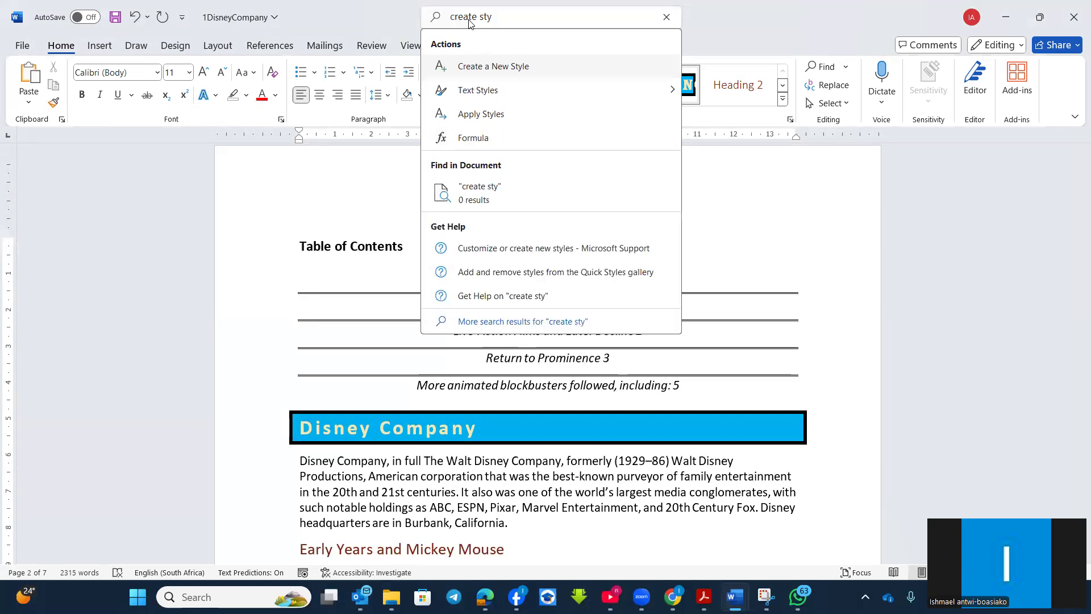
click(512, 67)
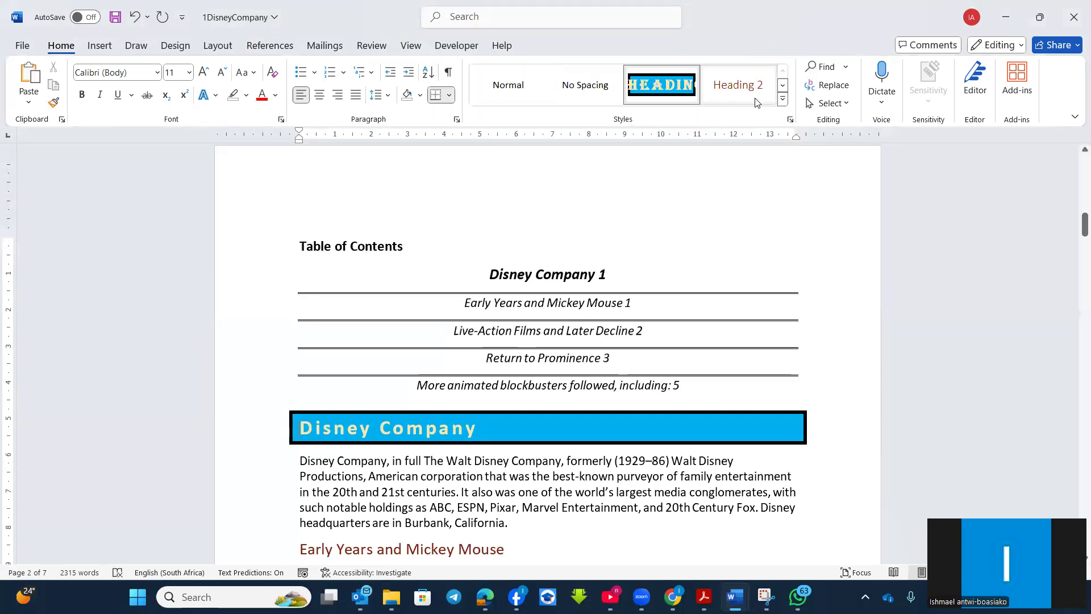
Start a new paragraph style named GRADE 11 and choose Normal as the style for the following paragraph
click(789, 120)
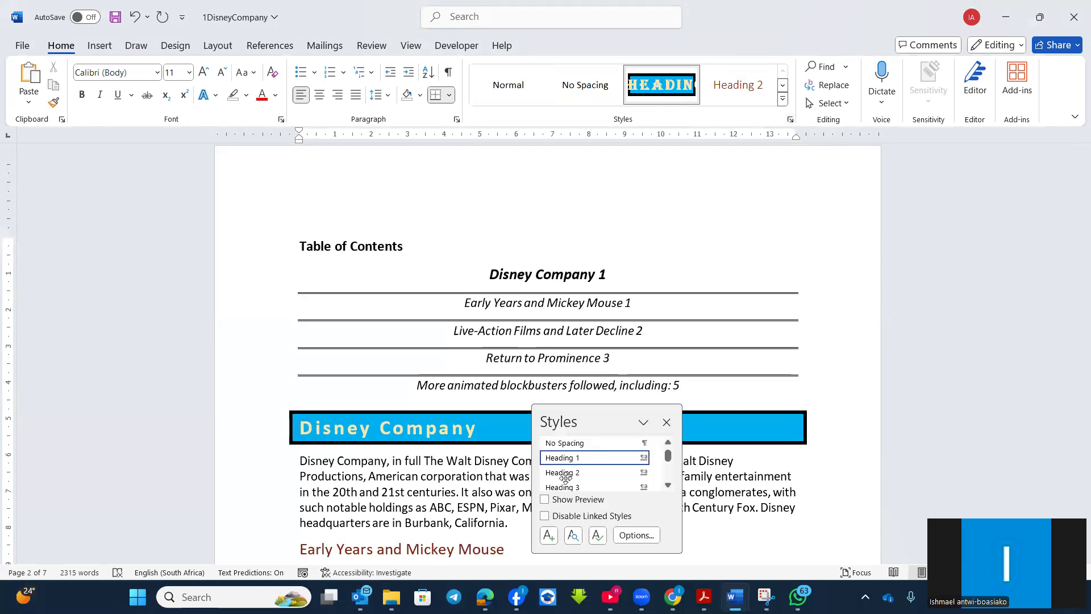
click(549, 535)
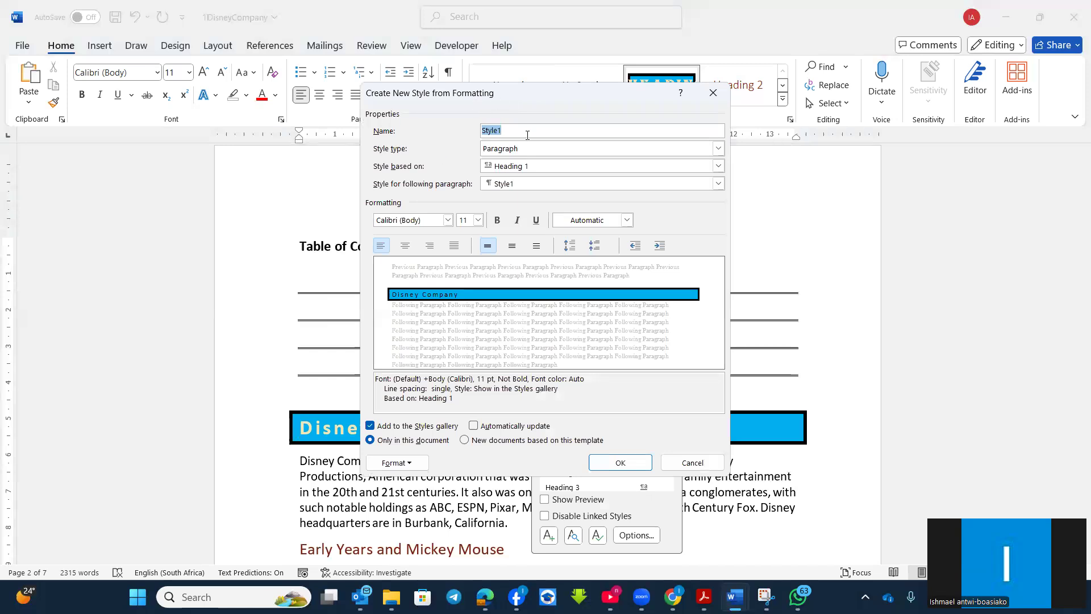
text(GRADE 11)
click(718, 184)
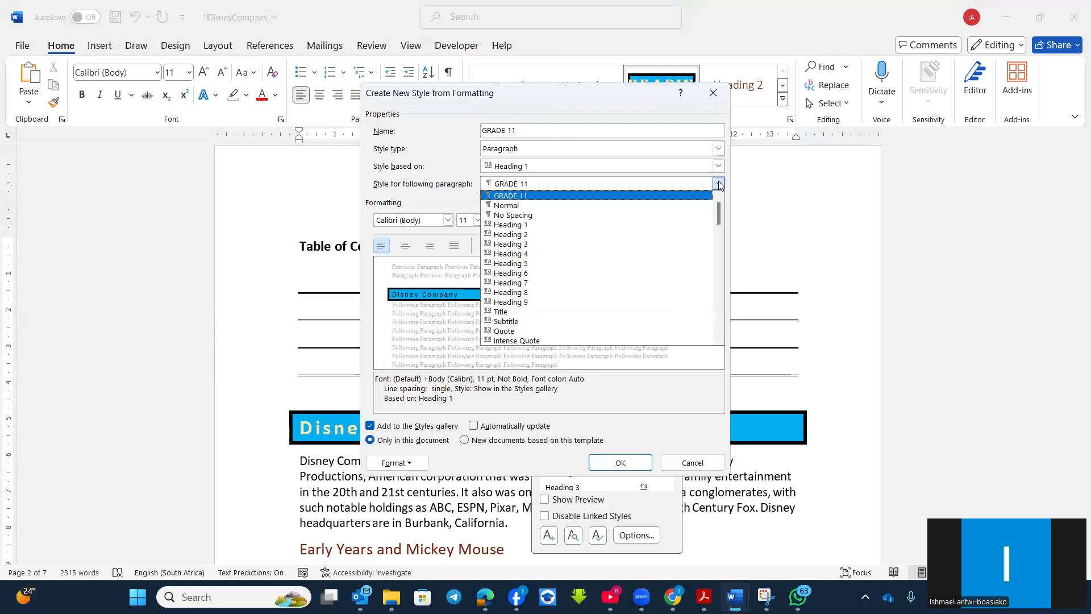
click(655, 207)
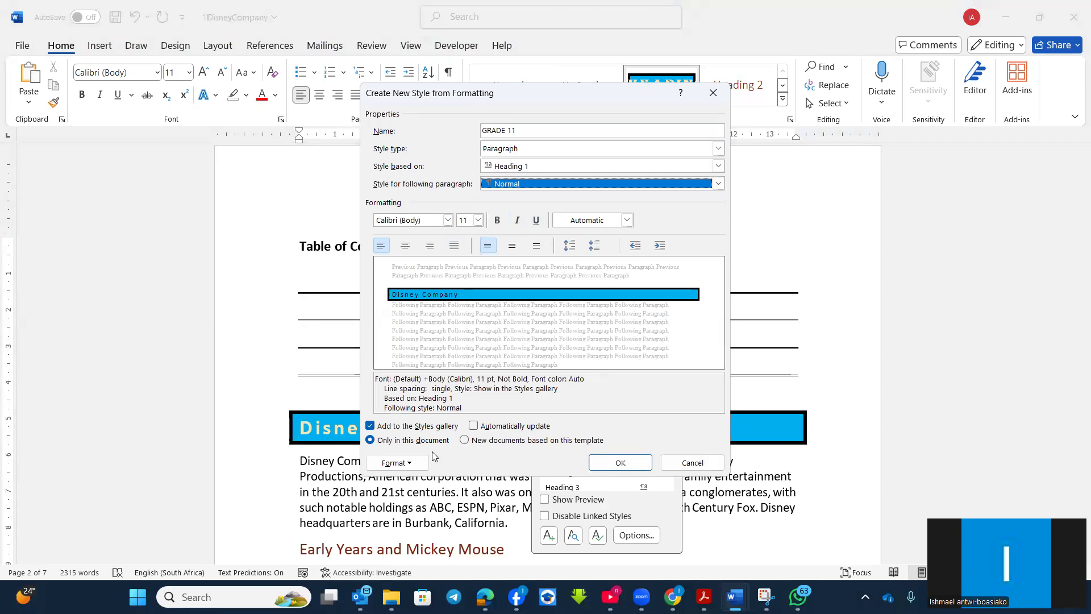
click(420, 464)
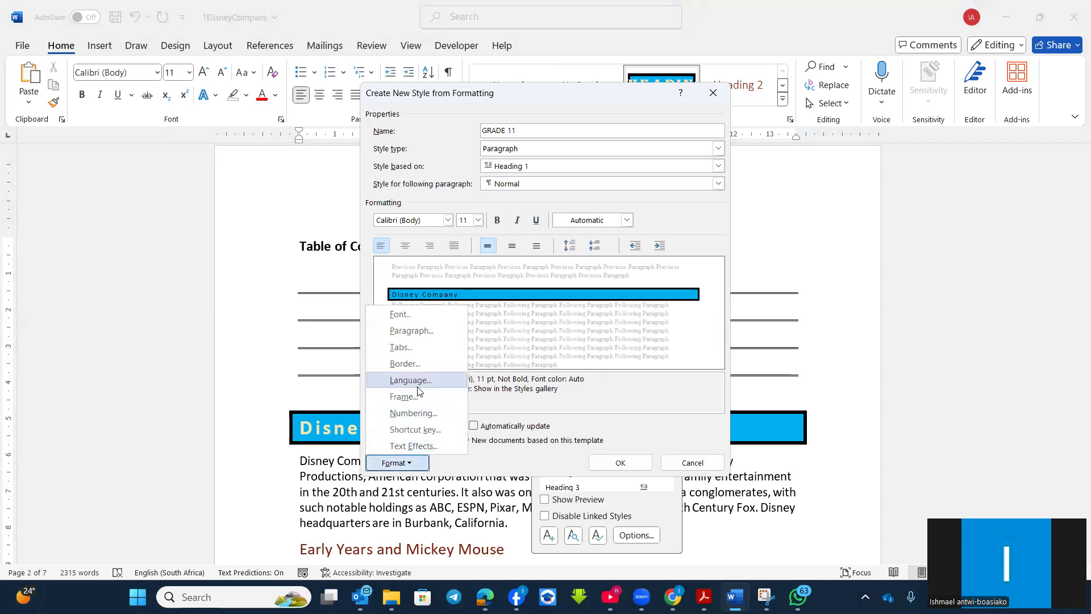
click(401, 347)
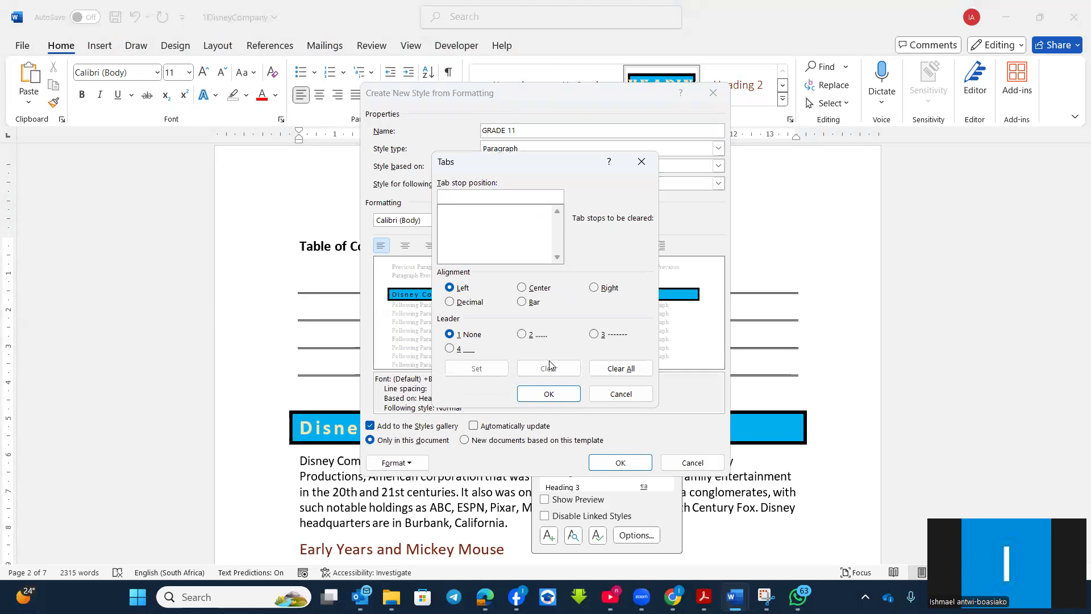
click(616, 397)
Set the GRADE 11 style's line spacing to Exactly 12 pt in its paragraph formatting
click(416, 462)
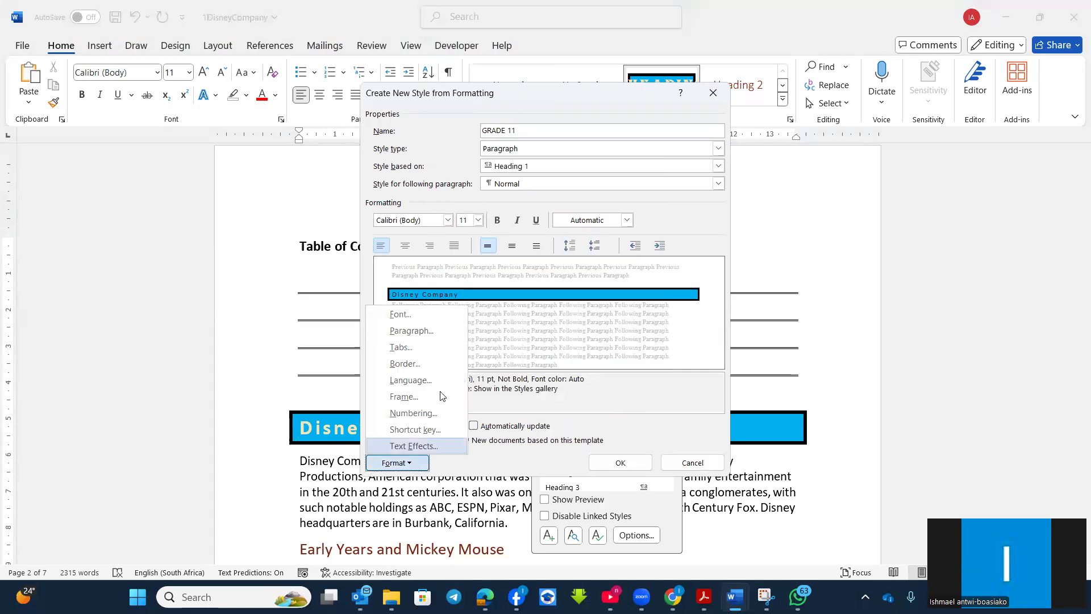
click(422, 331)
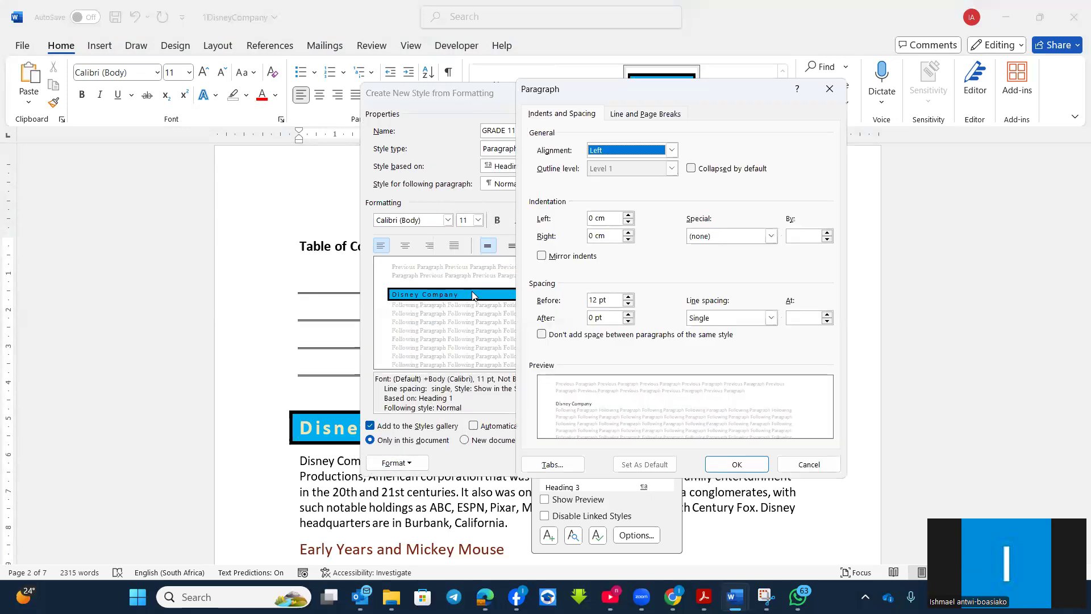
click(659, 118)
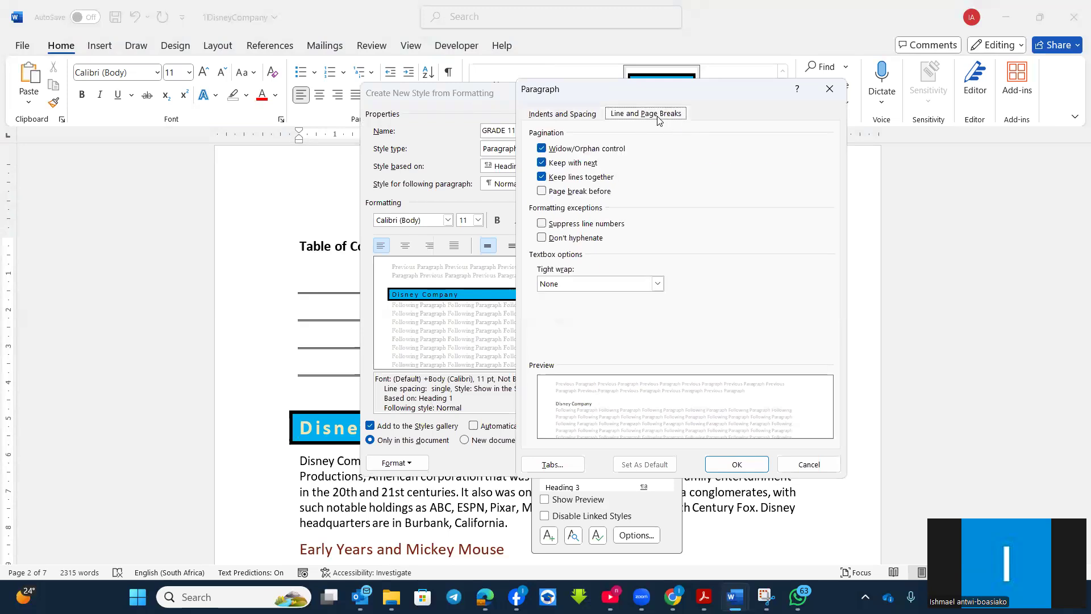
click(578, 116)
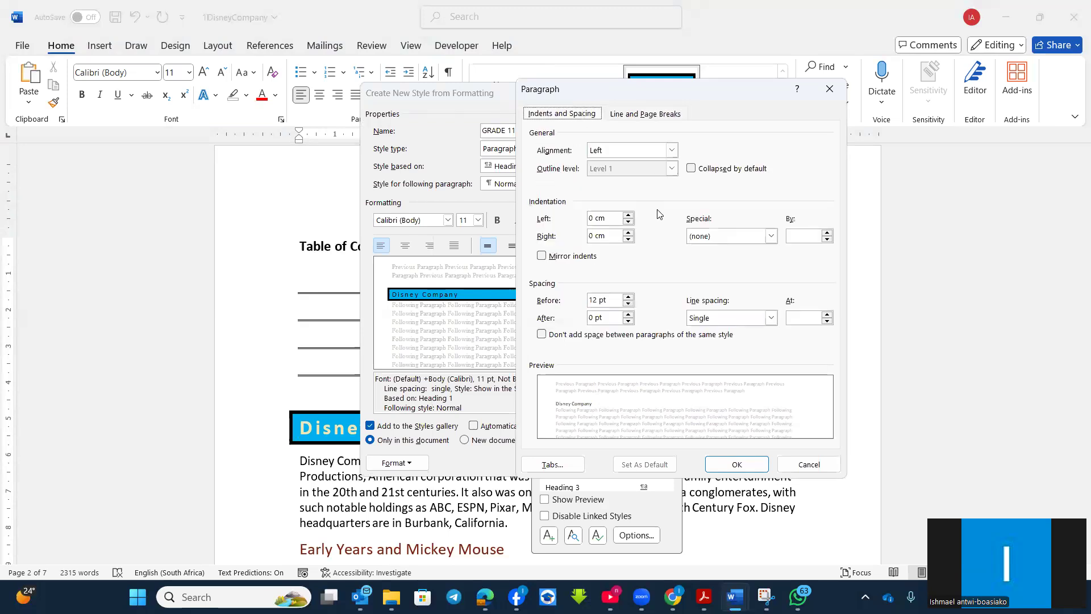
click(770, 323)
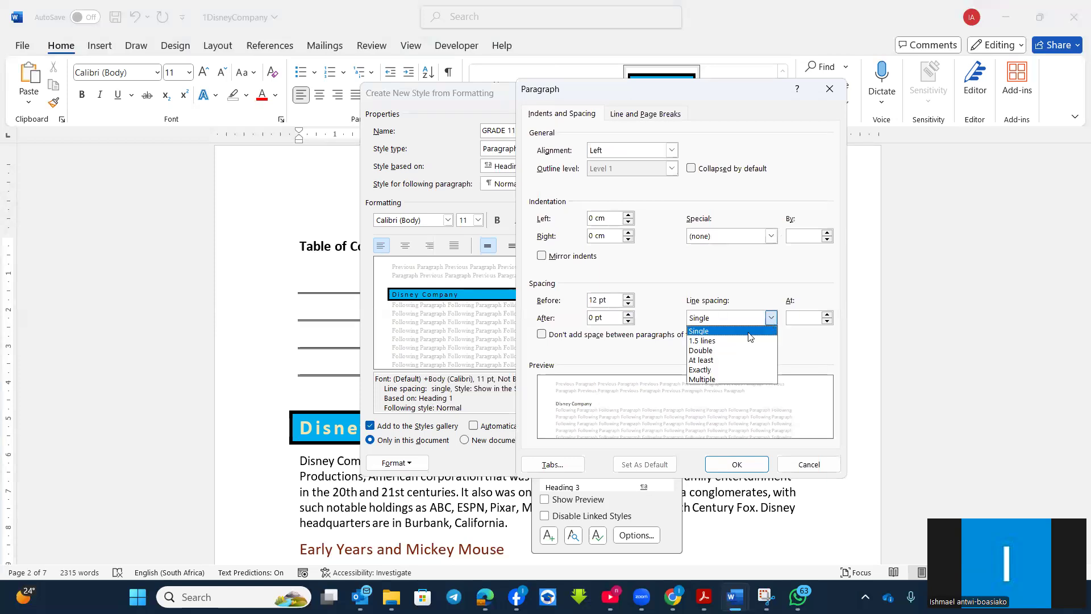
click(723, 366)
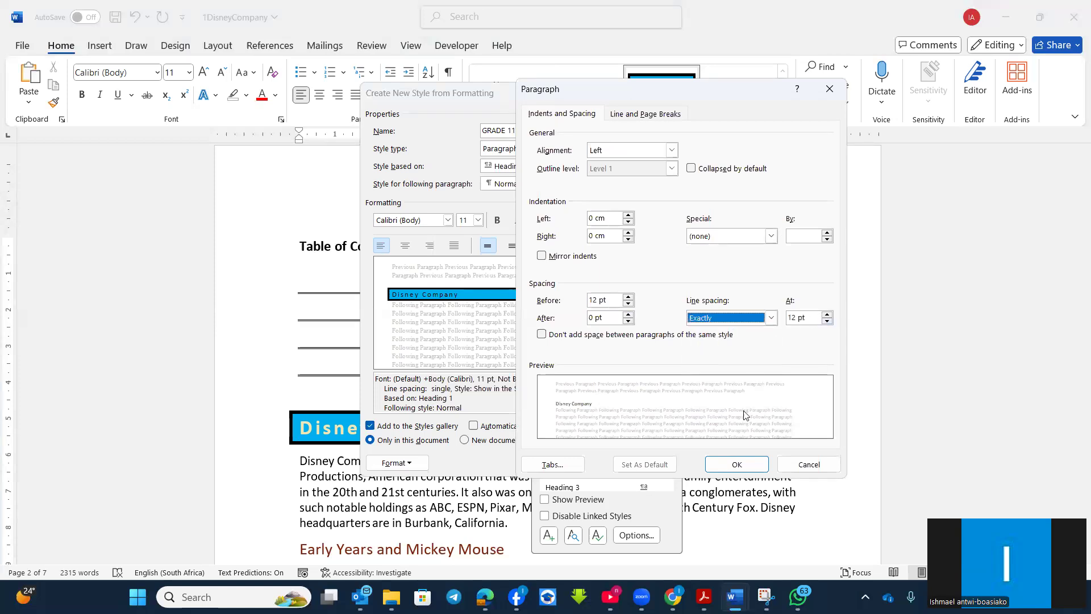
click(731, 465)
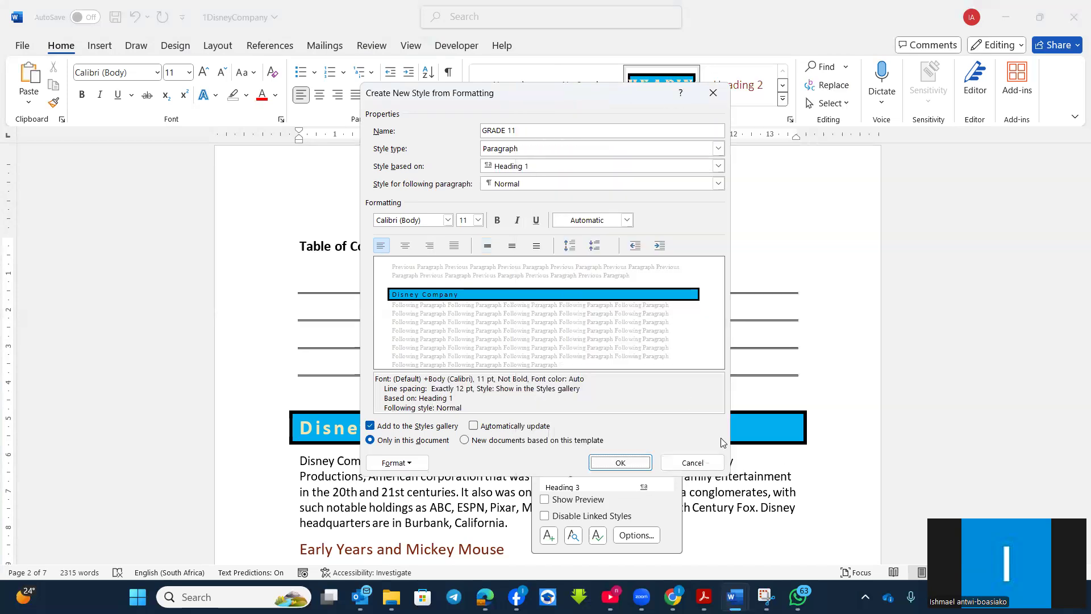
Turn on automatic updating for the GRADE 11 style, create it and close the list of styles
click(483, 427)
click(620, 462)
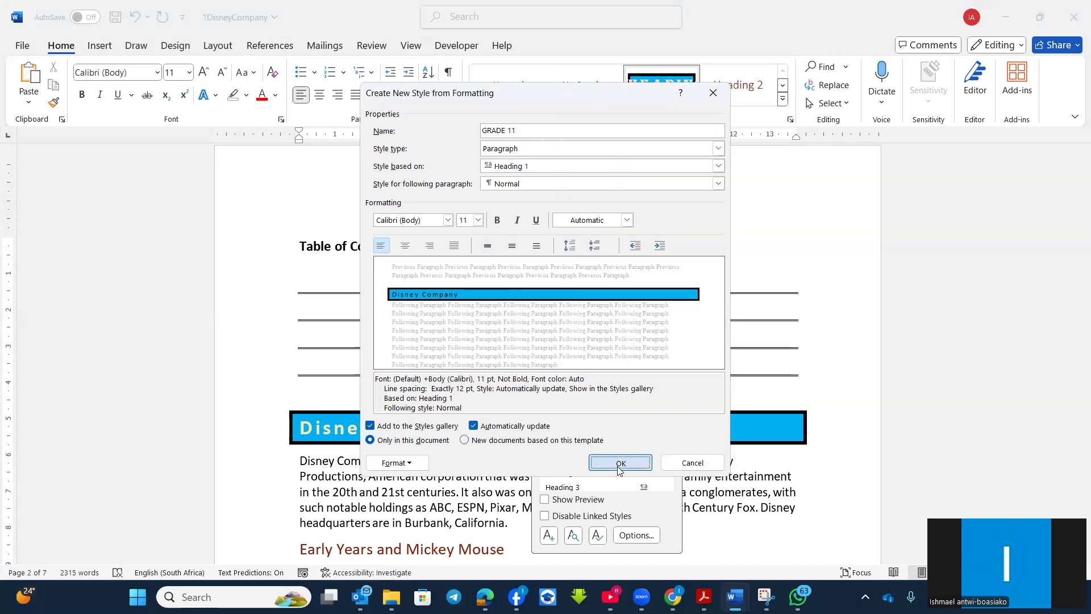
click(666, 422)
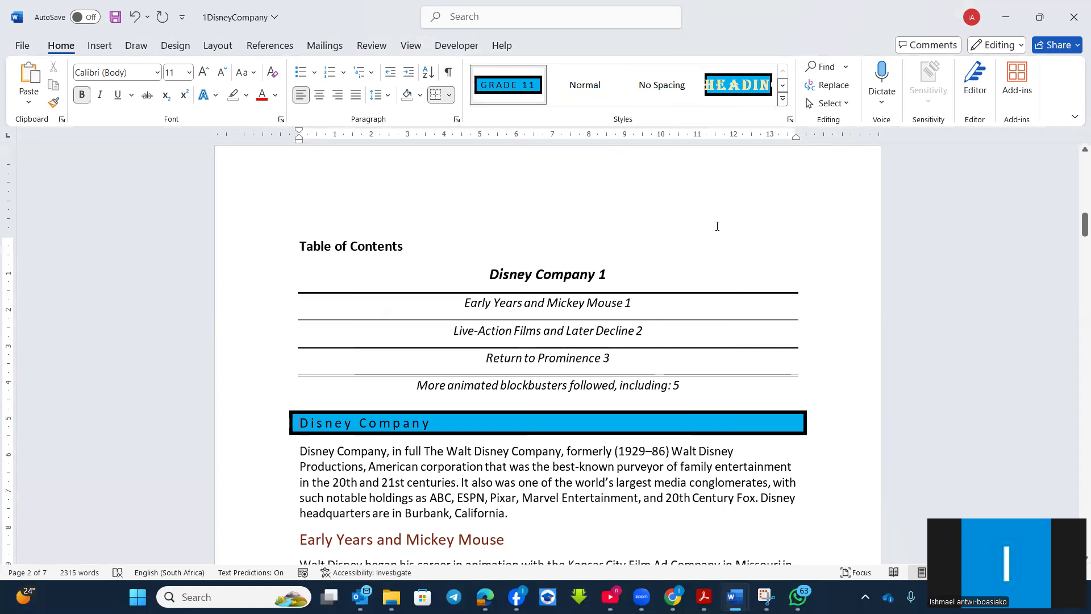
scroll(531, 321, down, 5)
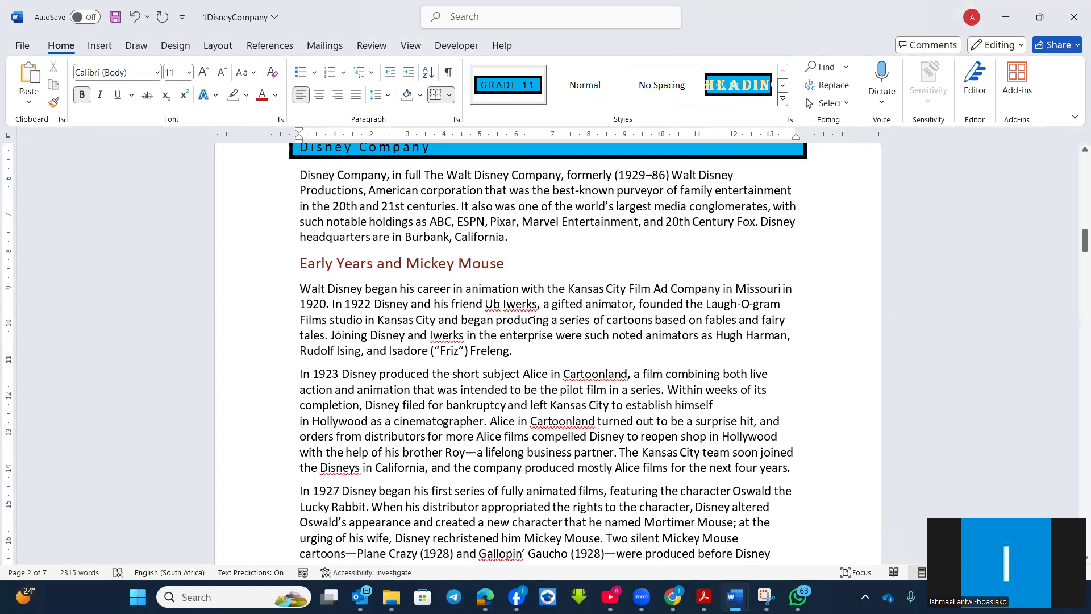
scroll(531, 321, down, 20)
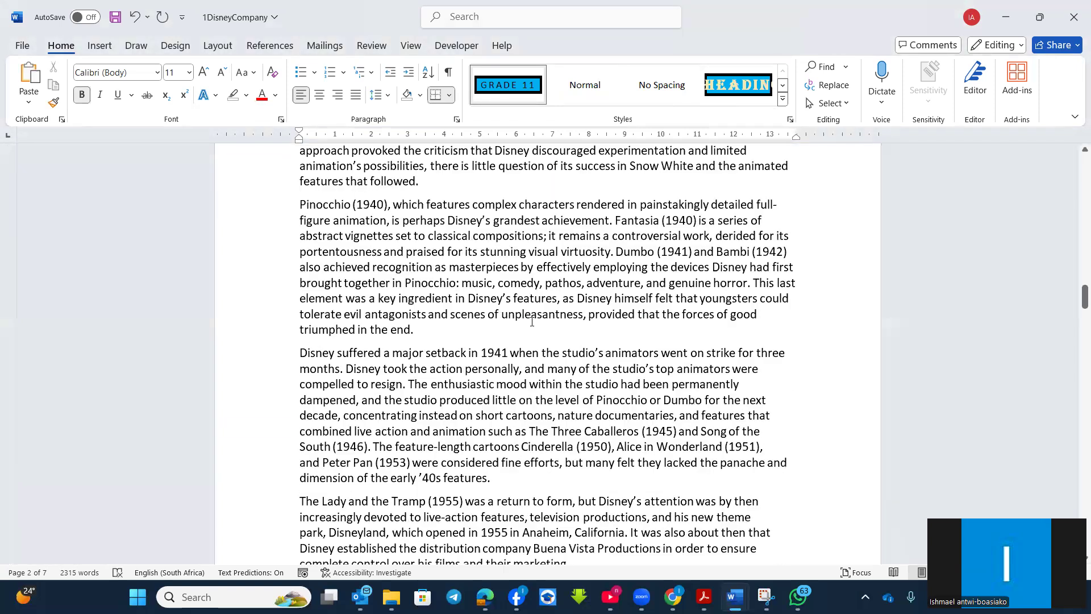
scroll(532, 321, down, 20)
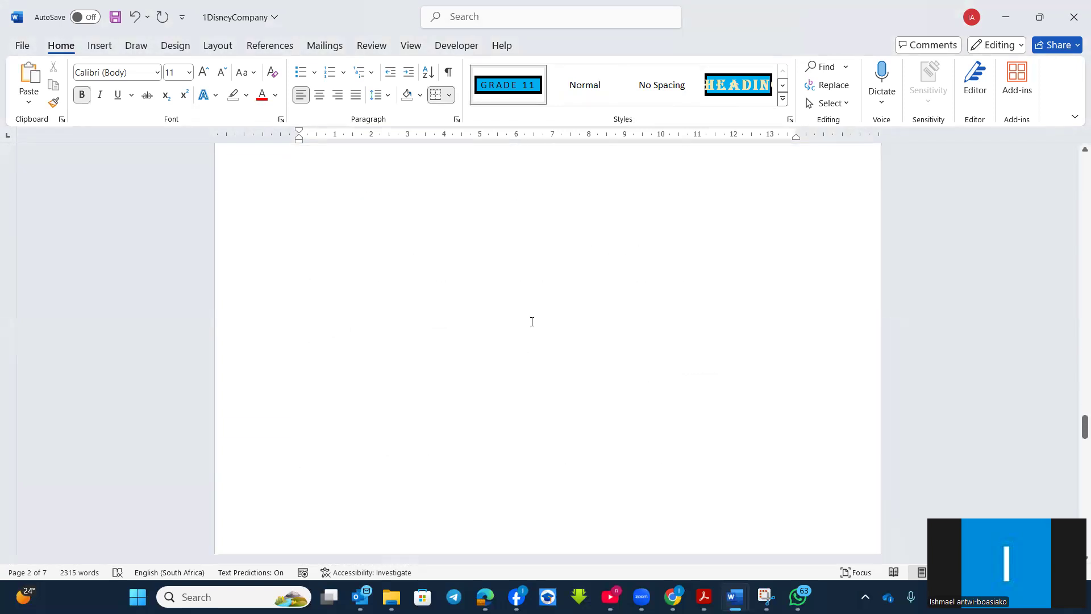
scroll(531, 322, down, 20)
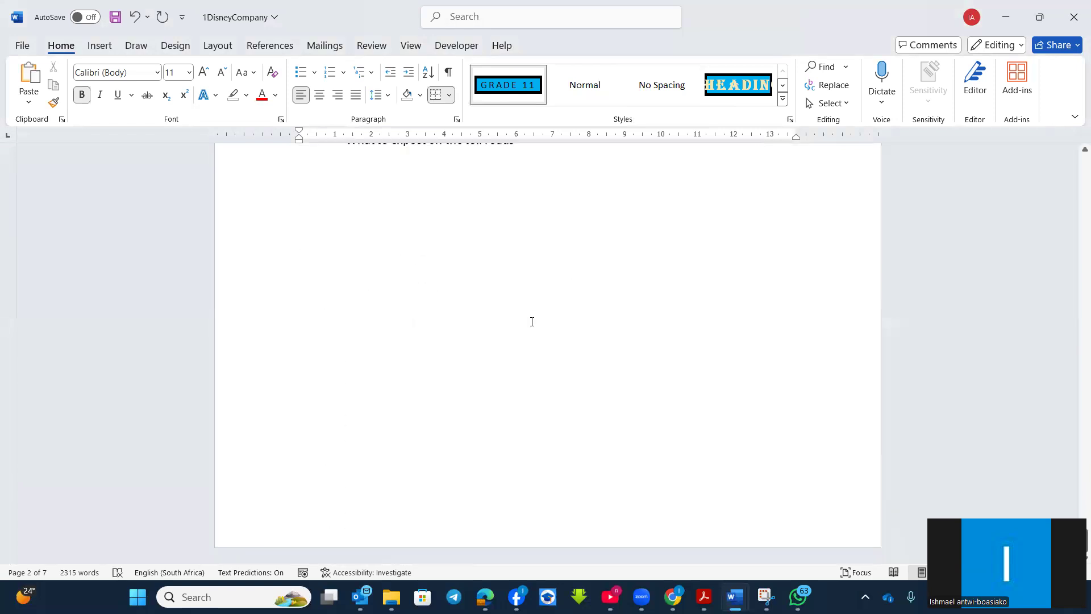
scroll(531, 321, up, 10)
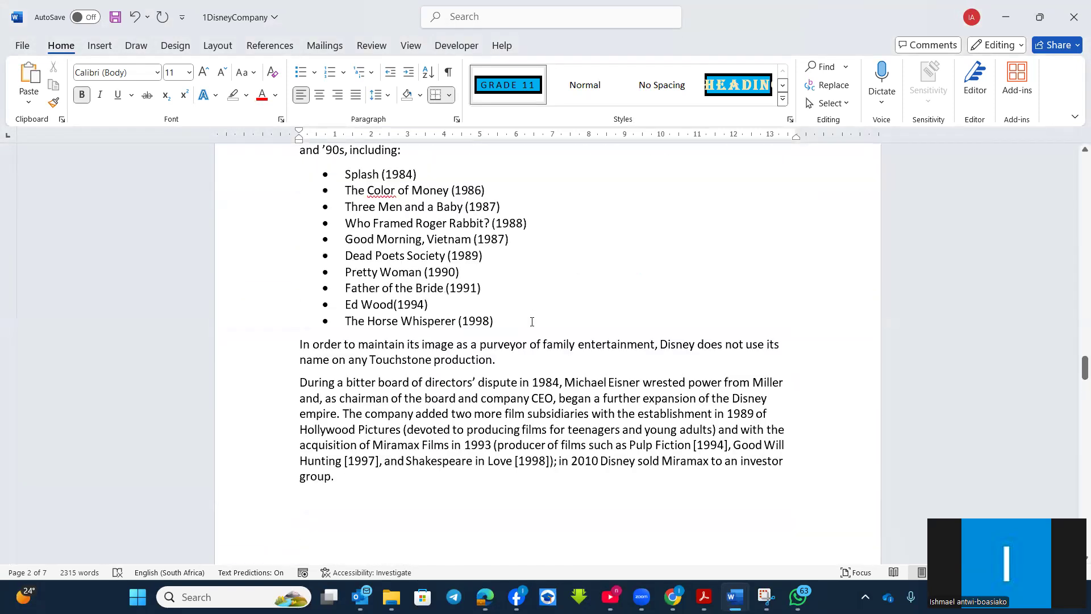
Place the cursor at the end of the "Early Years and Mickey Mouse" heading and open the footnote and endnote settings
scroll(531, 321, up, 10)
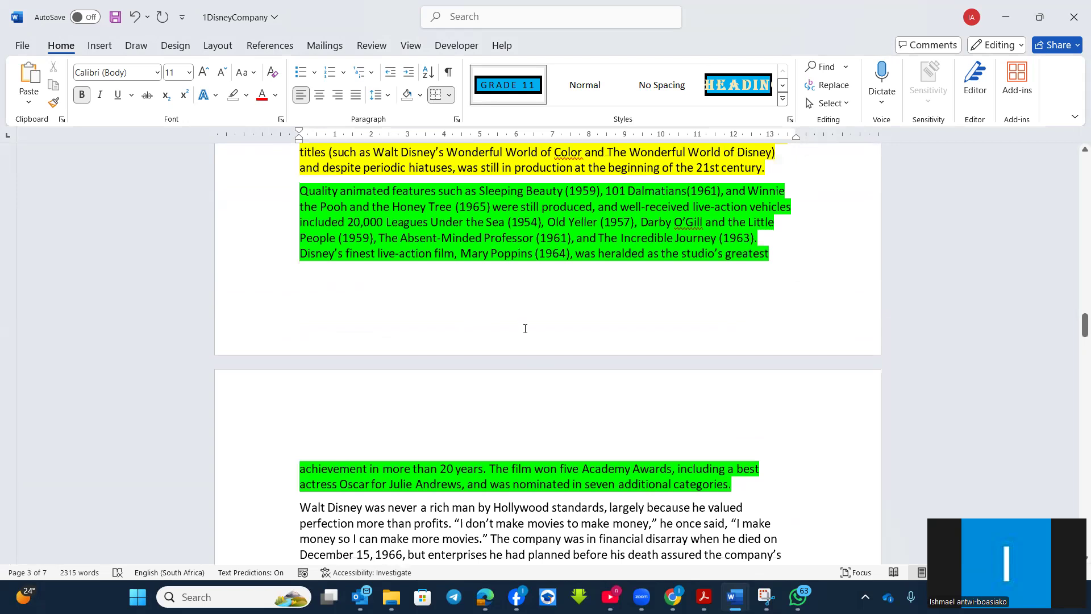
scroll(503, 326, up, 10)
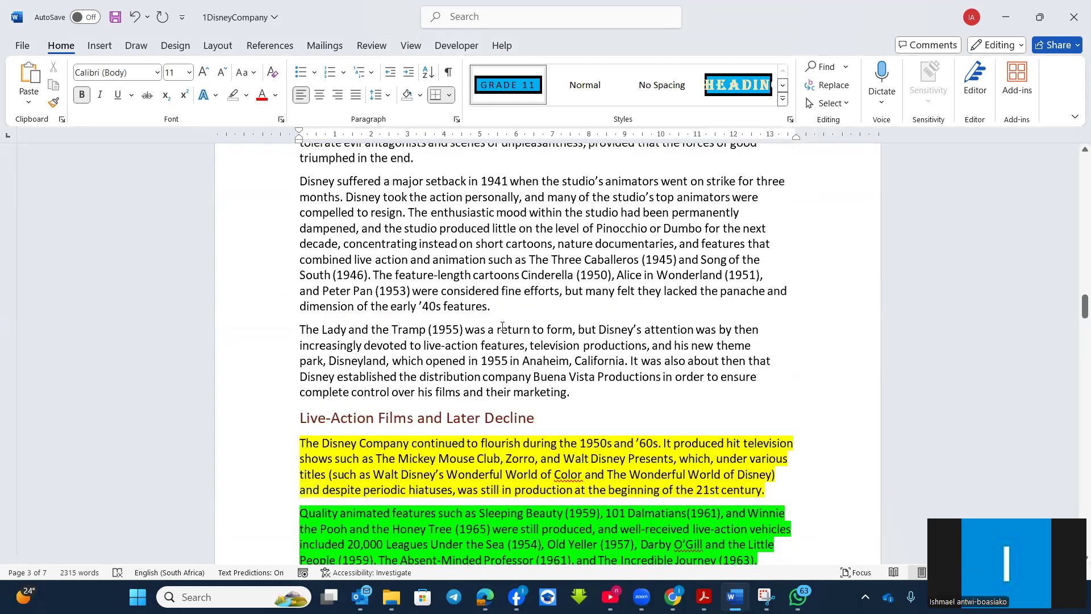
scroll(502, 326, up, 7)
scroll(502, 326, up, 20)
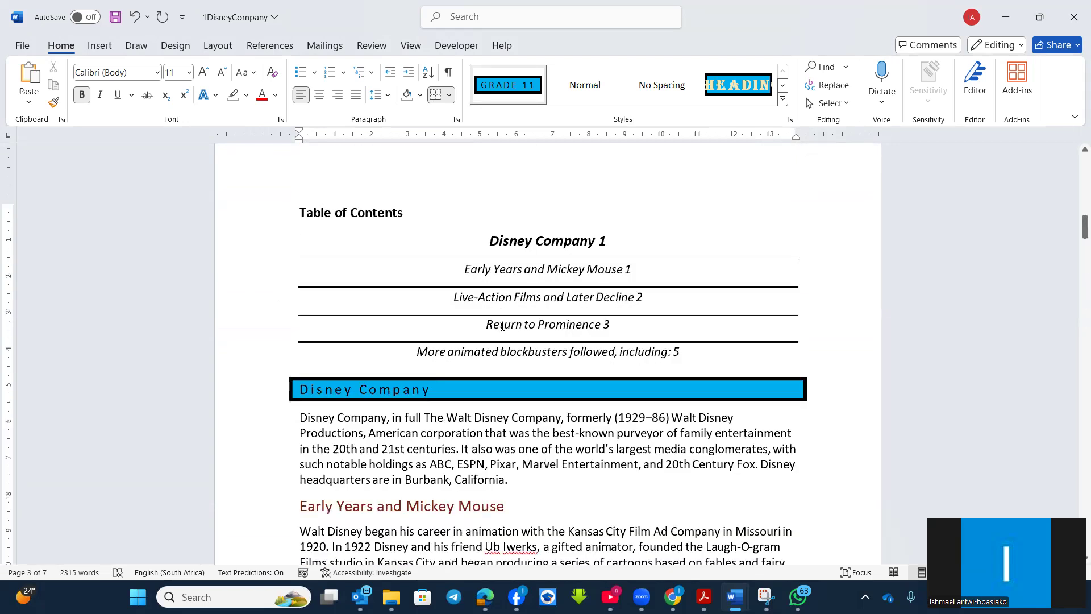
scroll(502, 326, down, 5)
scroll(502, 326, down, 3)
click(502, 324)
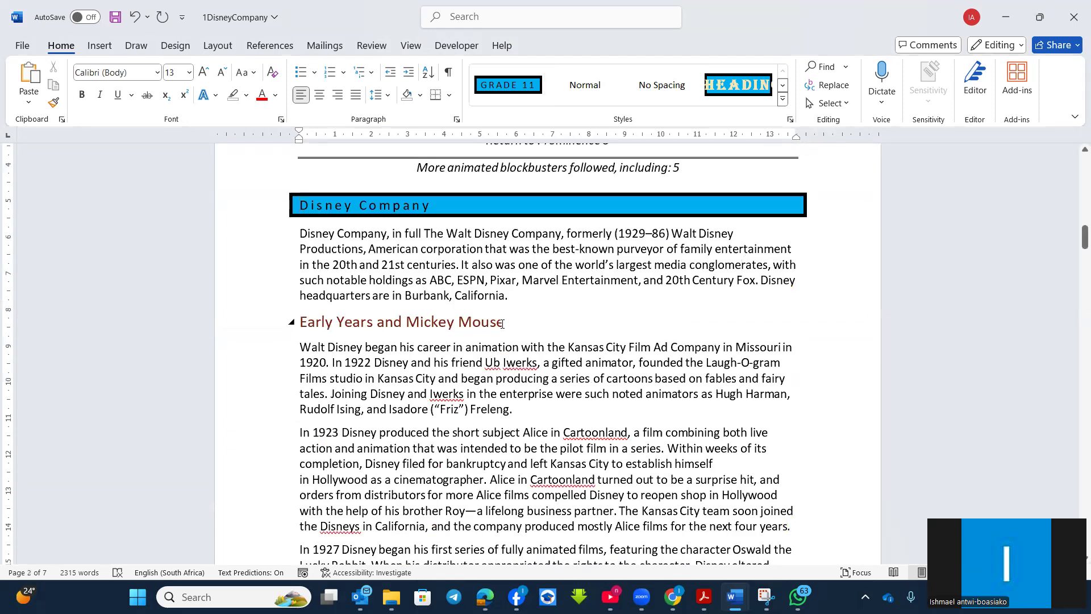
click(275, 47)
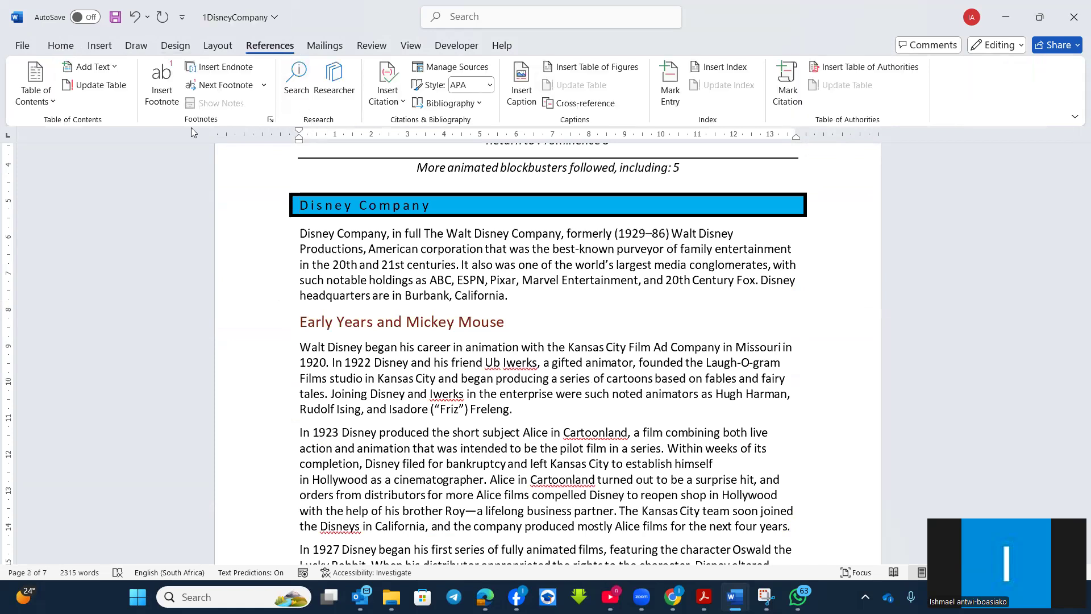
click(270, 120)
key(Escape)
click(274, 120)
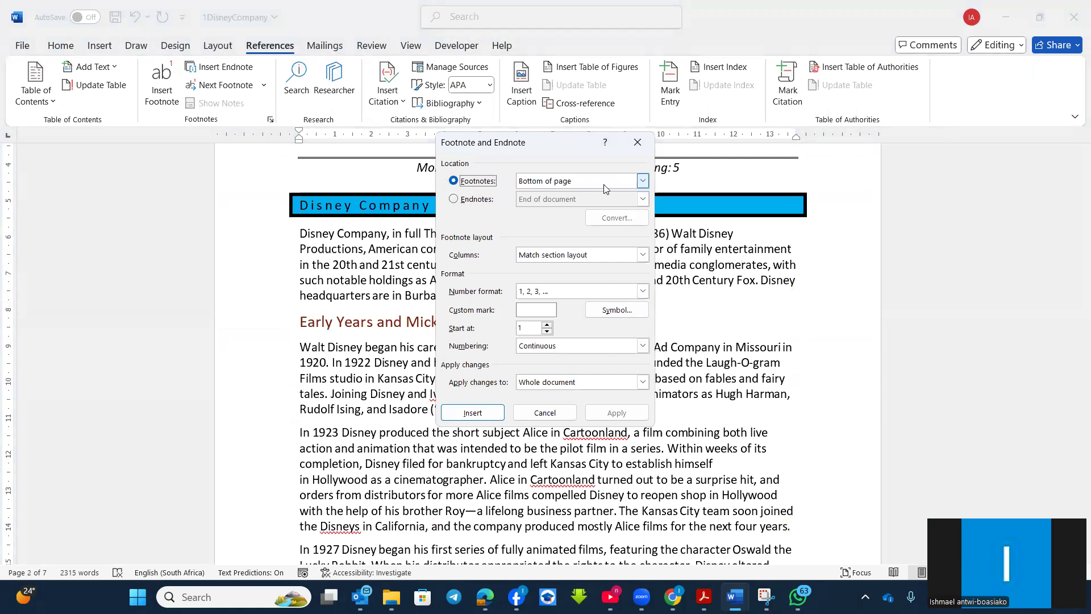
Set the note location to footnotes at Bottom of page, checking the endnote location options along the way
click(642, 183)
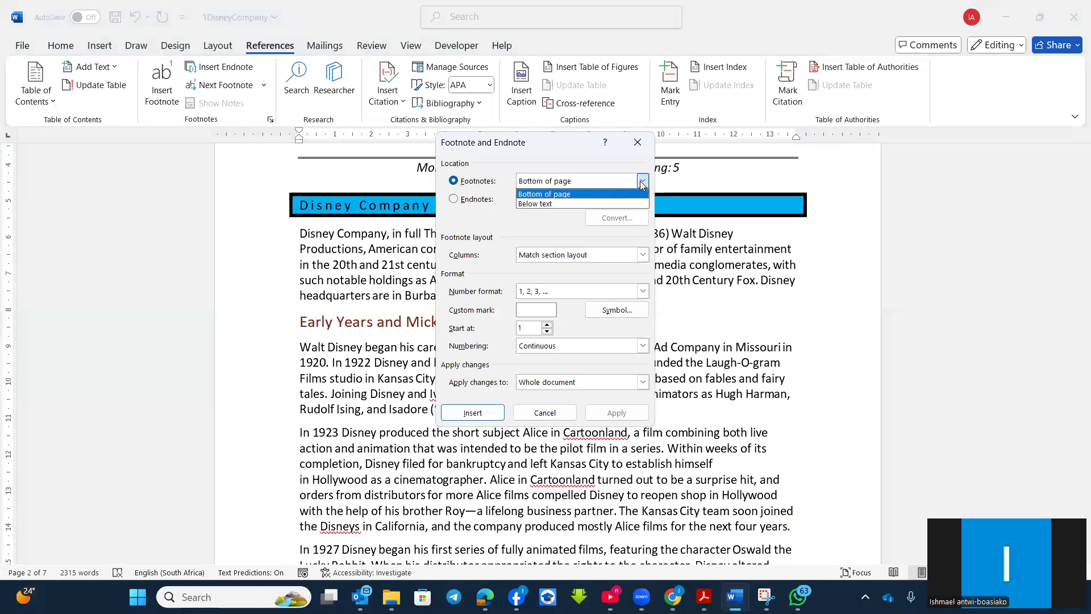
click(550, 195)
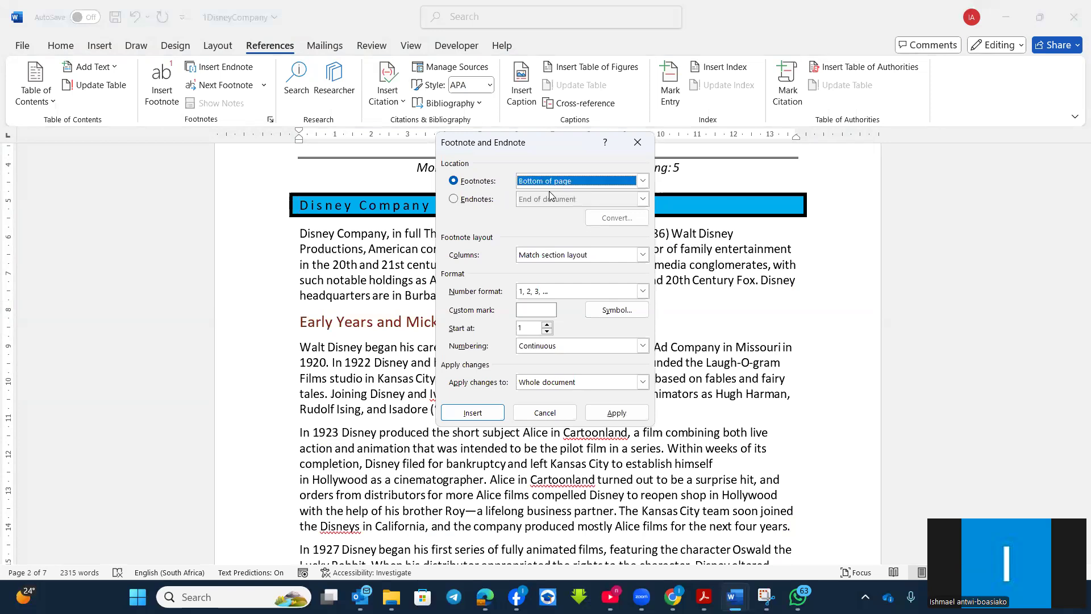
click(453, 198)
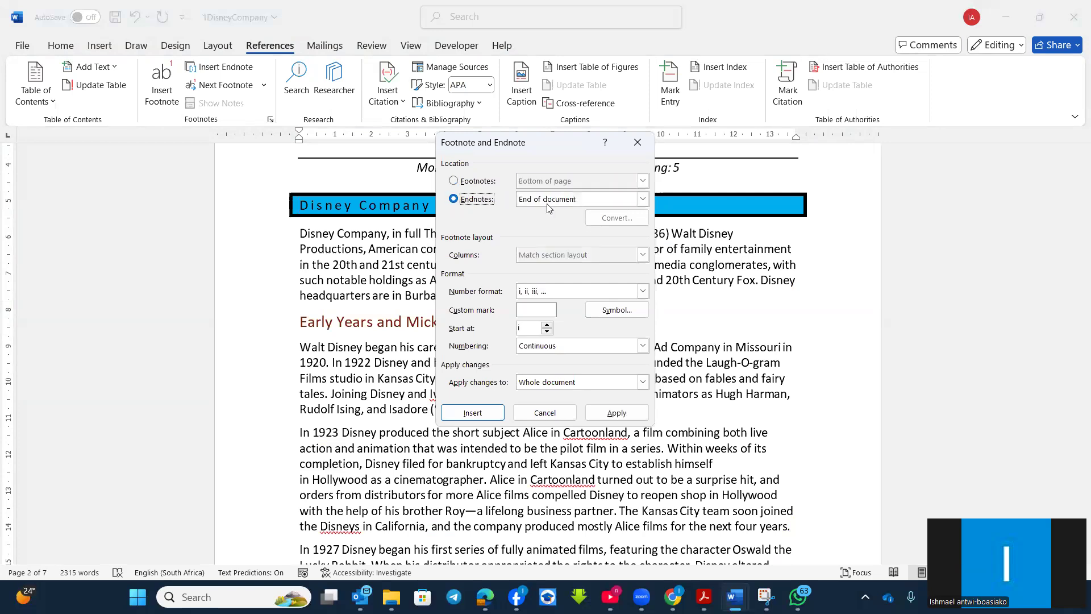
click(643, 199)
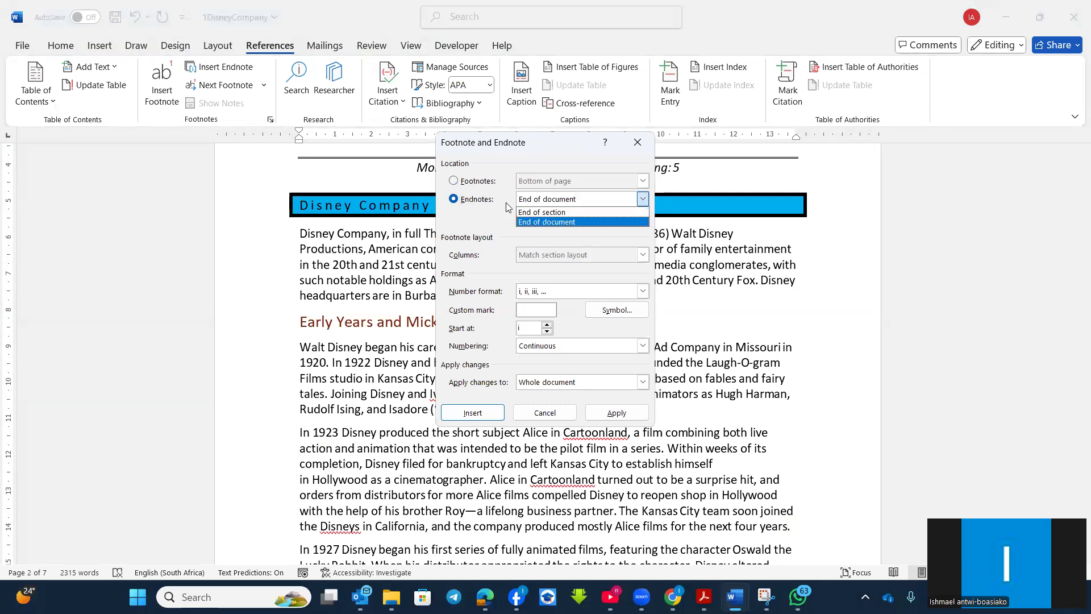
click(453, 181)
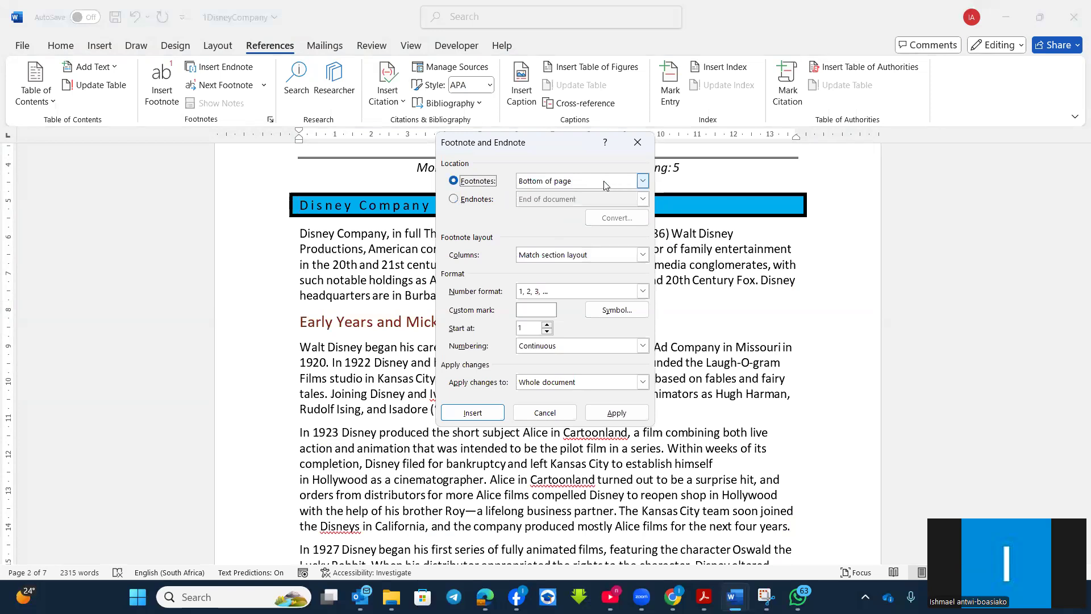
Choose the ∅ character (Symbol font, code 198) as the custom mark and insert the footnote
click(611, 310)
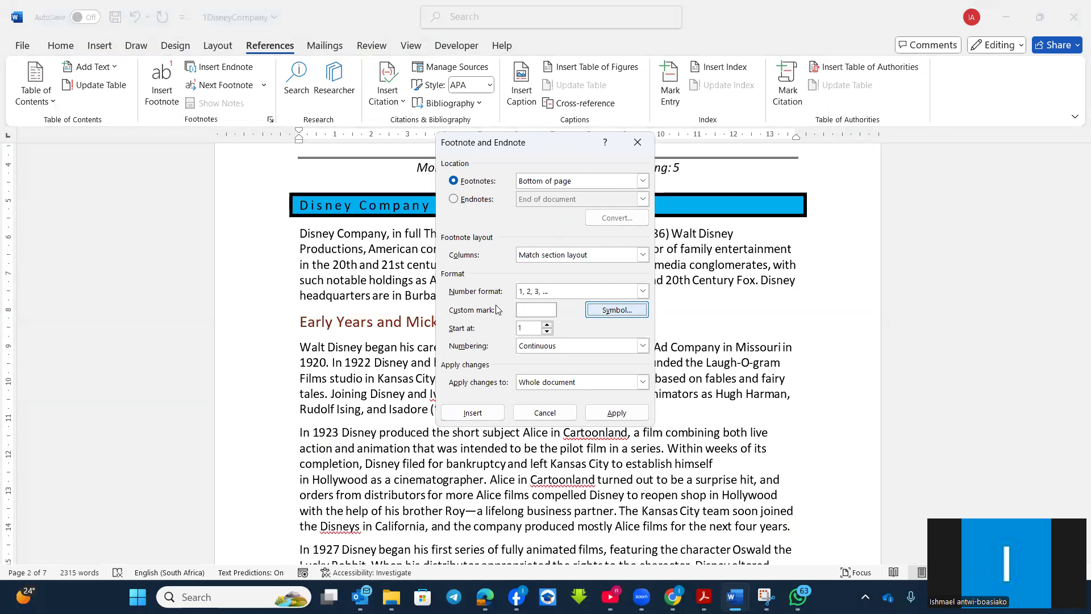
click(605, 311)
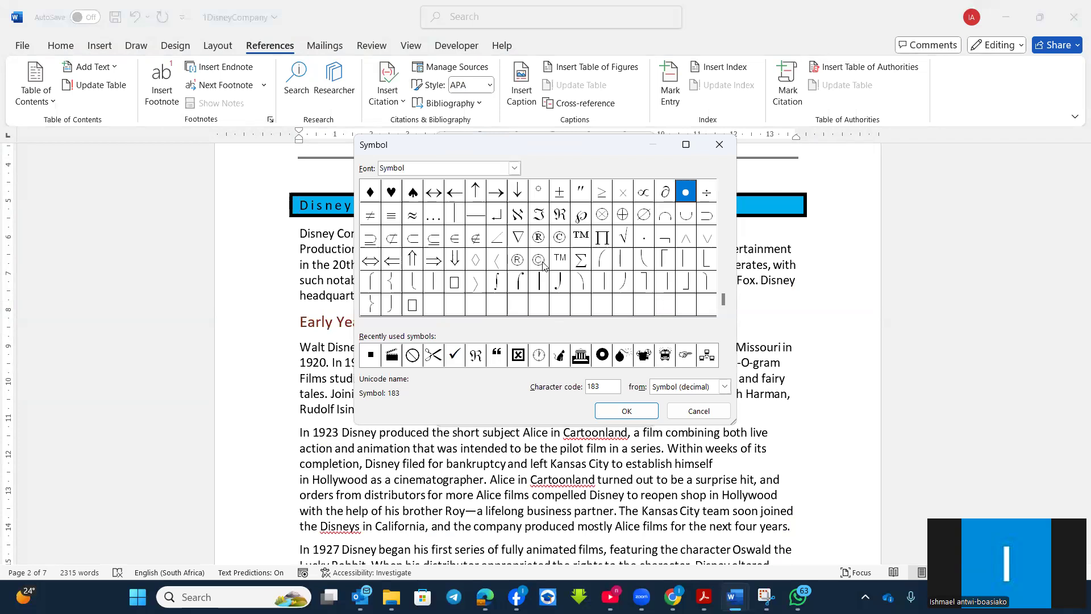
click(644, 215)
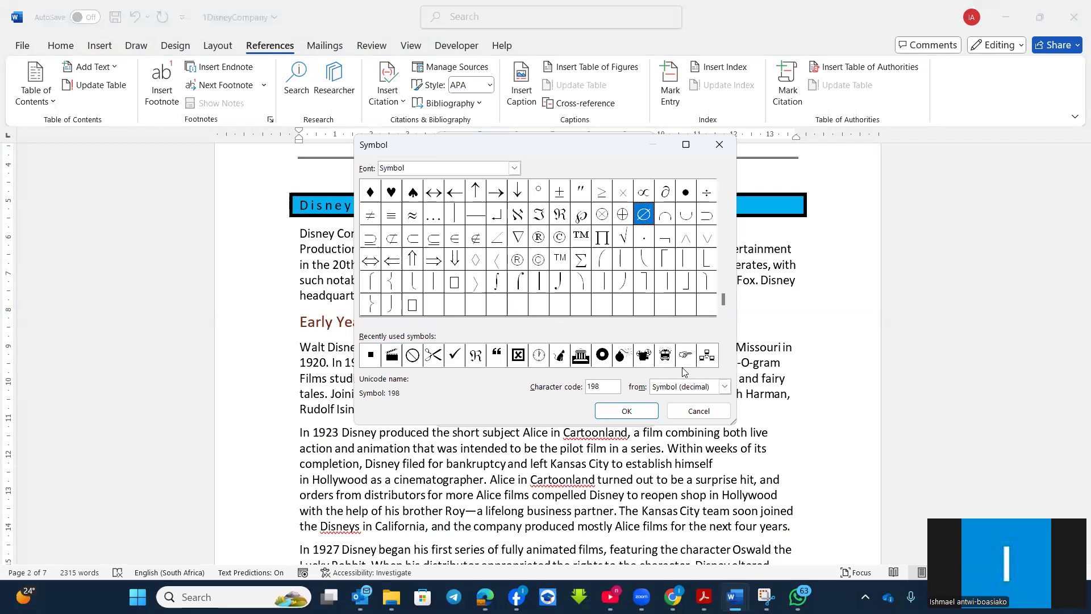
click(626, 411)
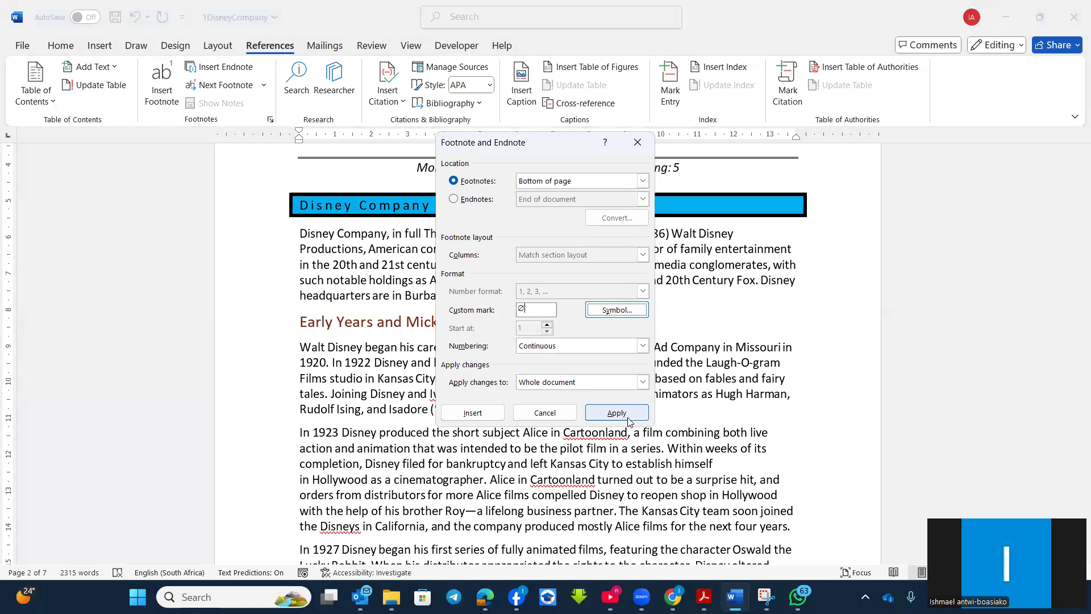
click(472, 413)
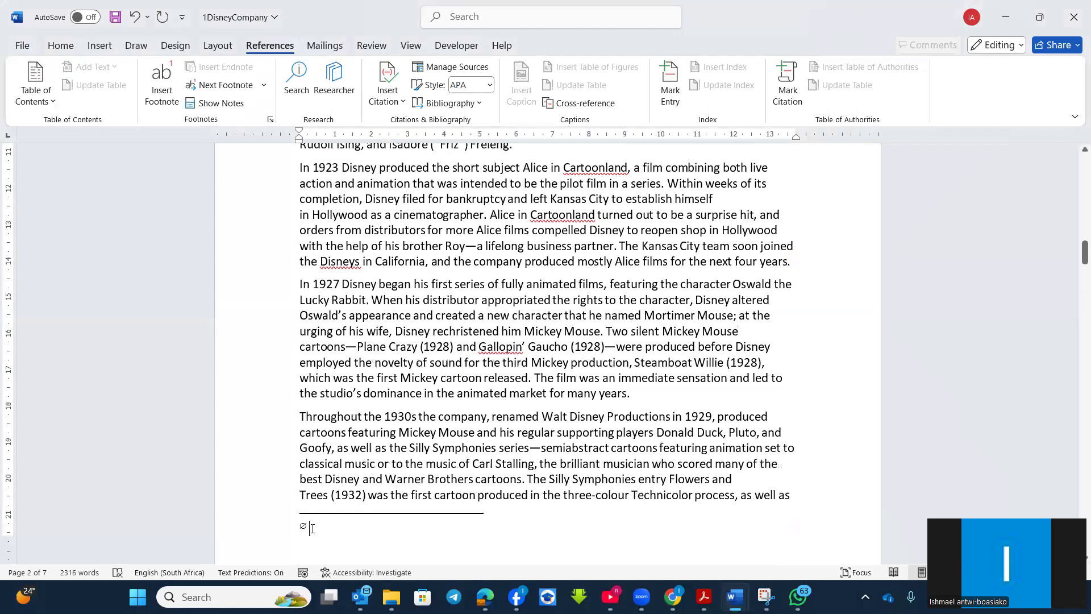
Enter "A computer mouse" as the footnote text below the second page's body text
double_click(303, 525)
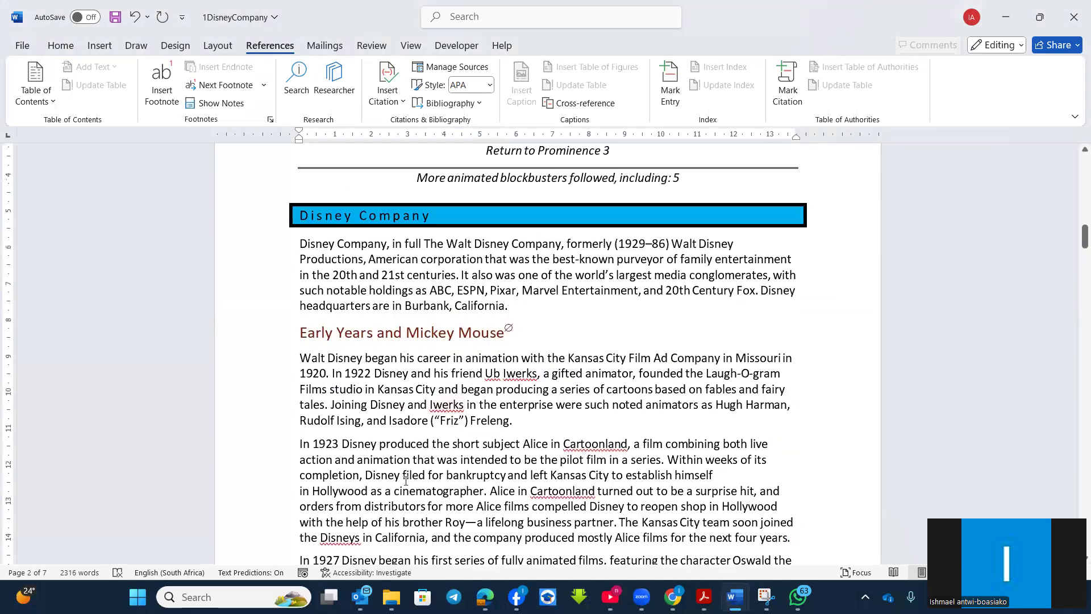
scroll(343, 457, down, 10)
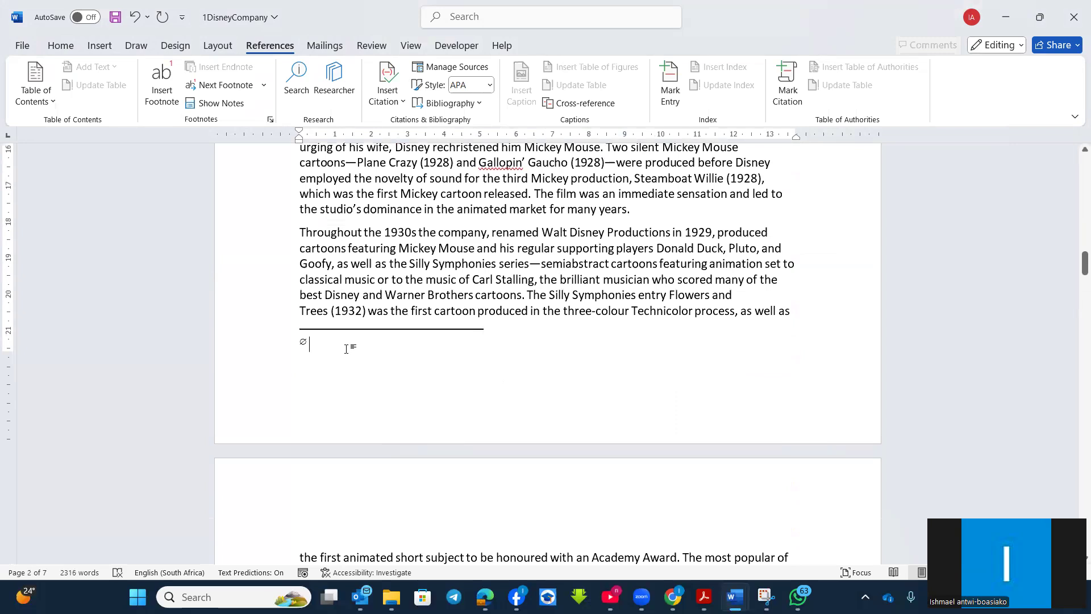
text(A )
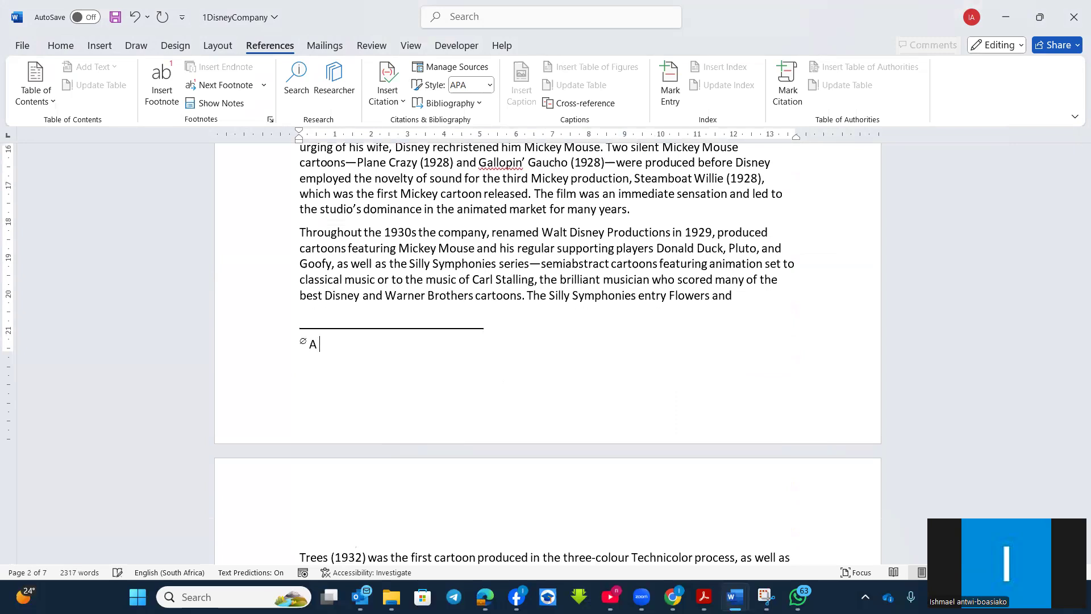
text(computer mouse)
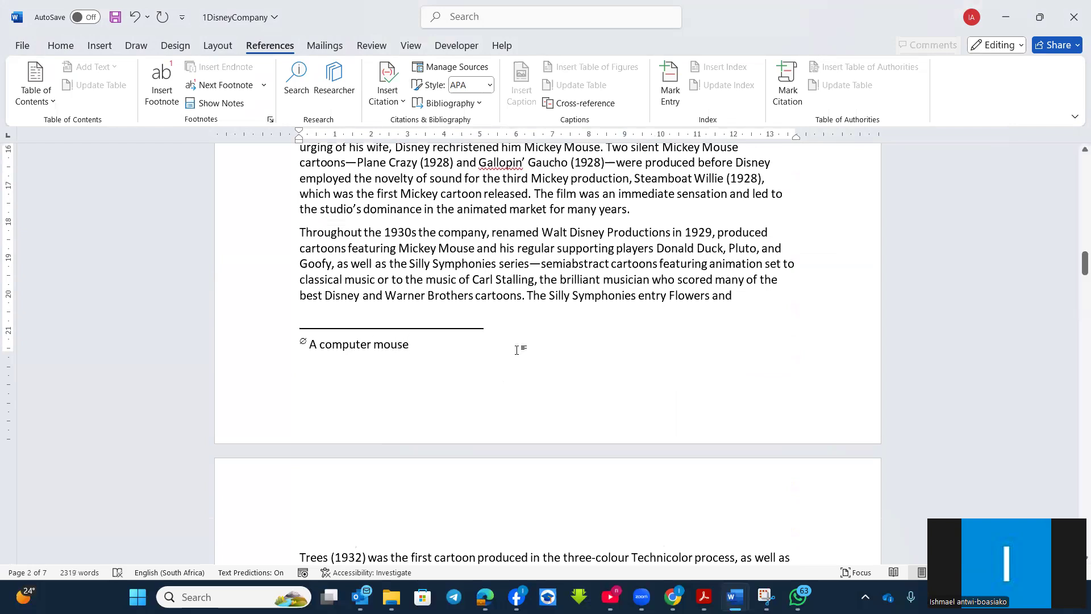
Examine the footnote mark on the "Early Years and Mickey Mouse" heading and follow it to the footnote text and back
scroll(397, 346, up, 10)
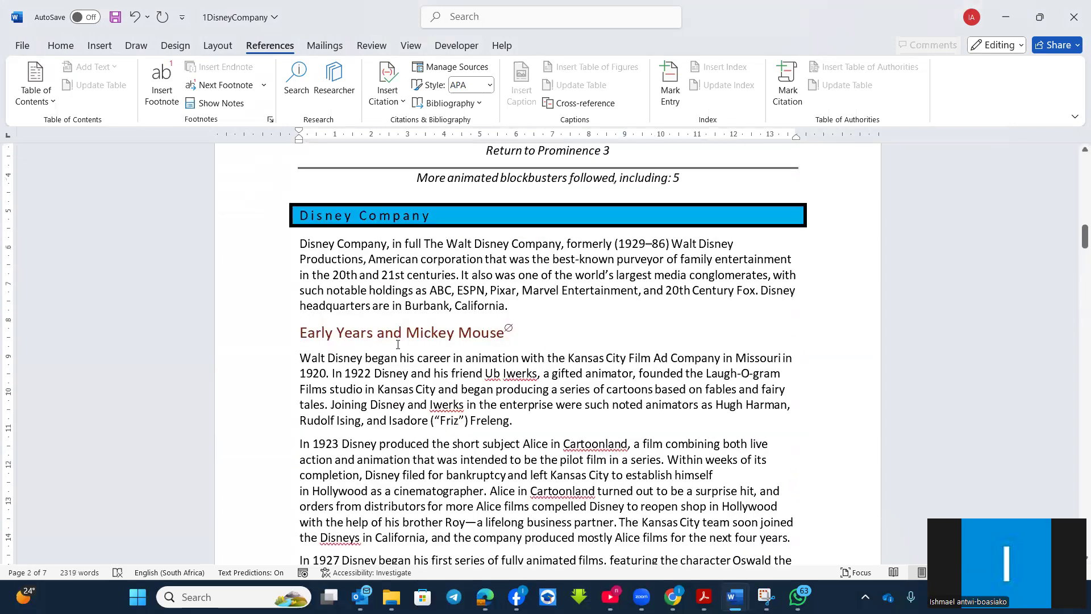
mouse_move(502, 333)
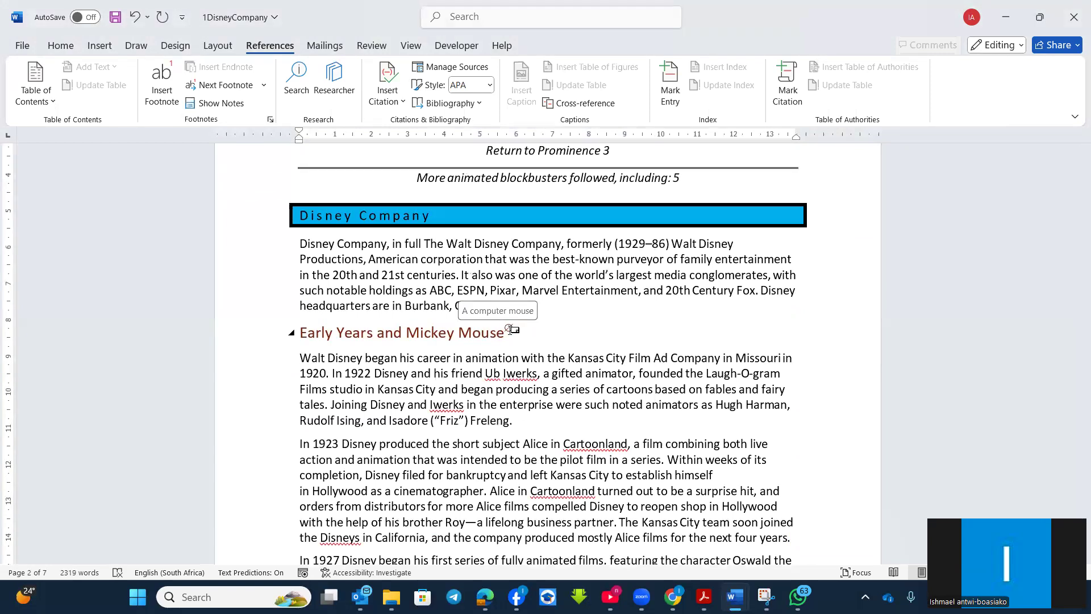
double_click(510, 330)
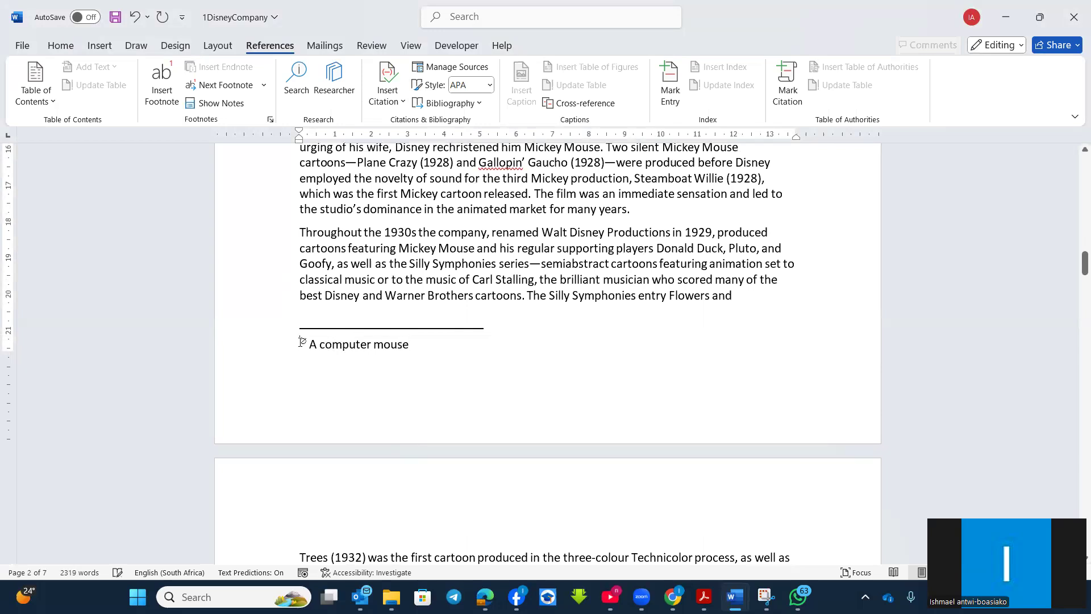
scroll(514, 366, up, 10)
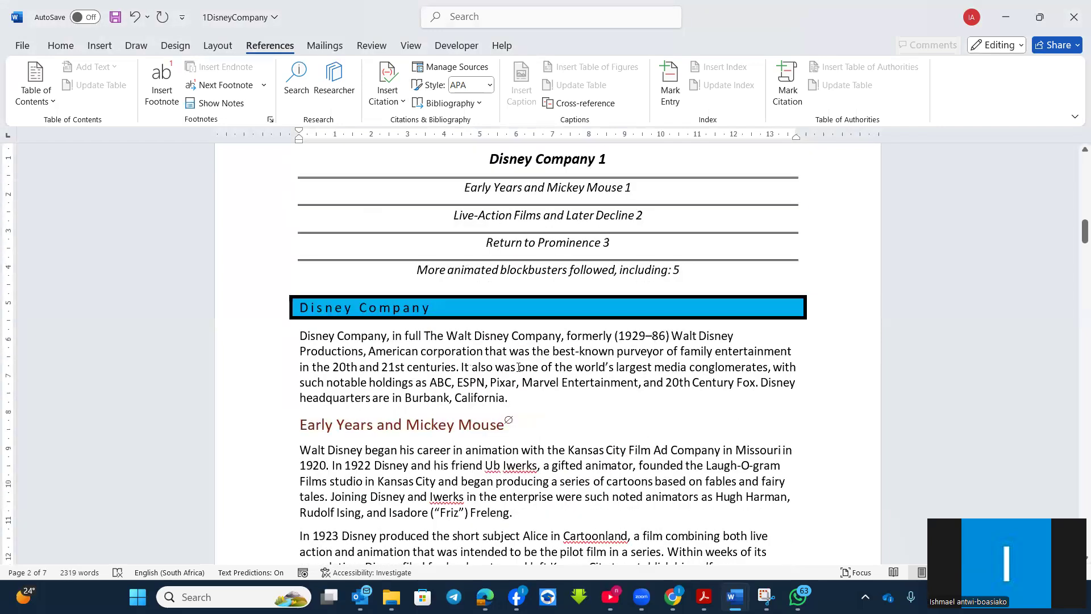
scroll(519, 322, down, 2)
mouse_move(509, 326)
scroll(509, 326, down, 10)
scroll(549, 292, up, 9)
scroll(516, 239, up, 3)
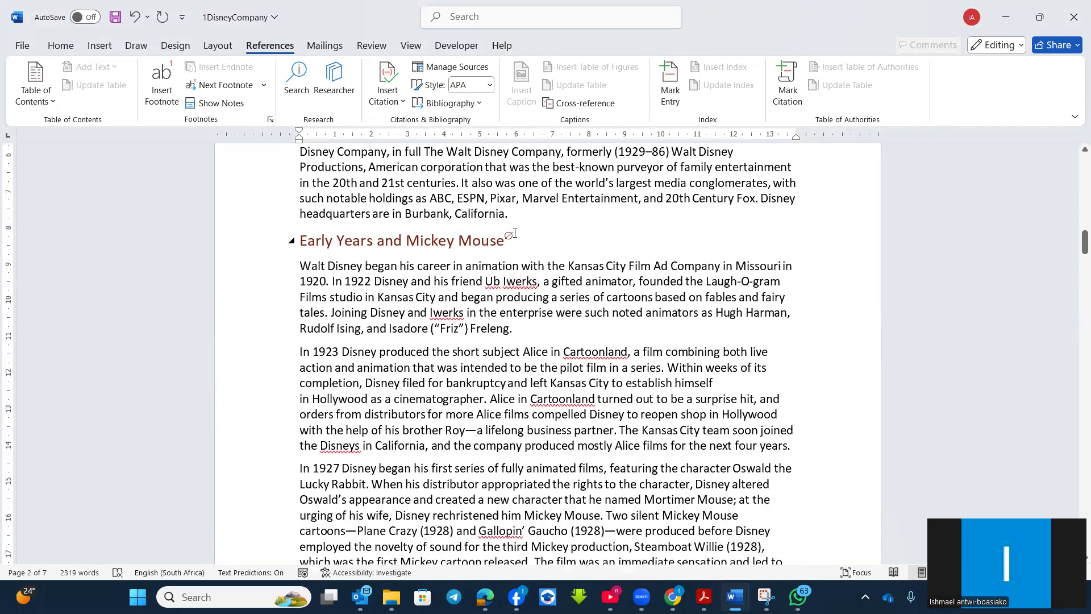
right_click(507, 234)
scroll(398, 403, down, 11)
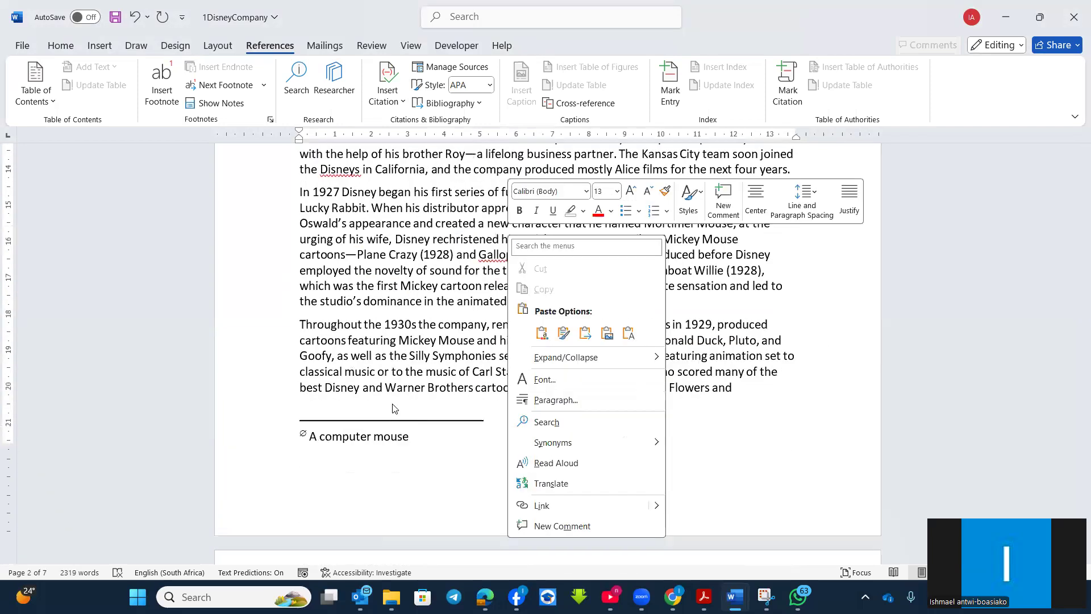
click(299, 266)
scroll(318, 363, down, 6)
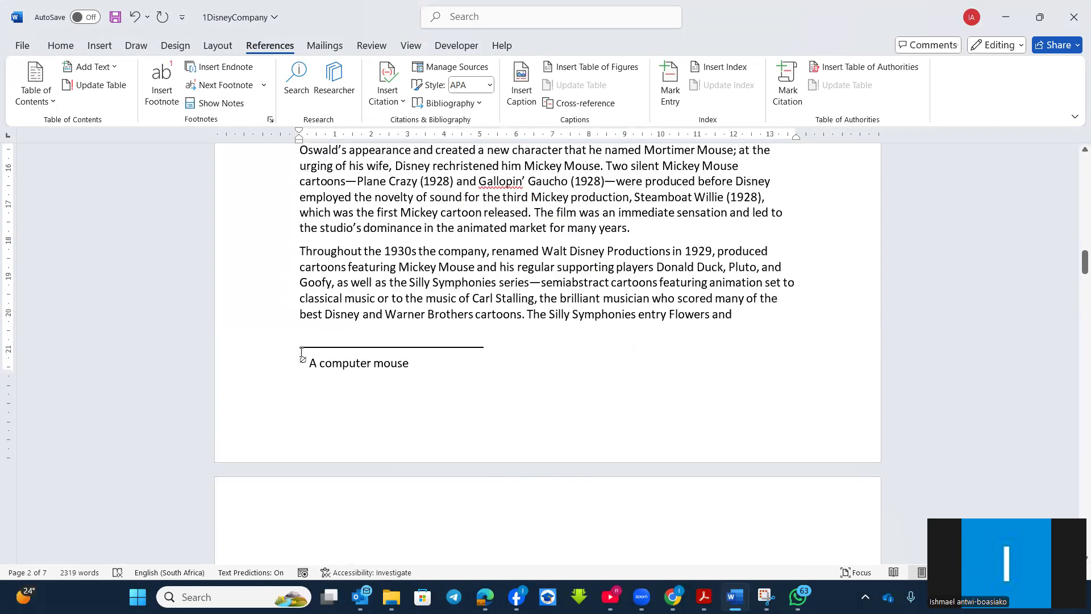
click(302, 359)
right_click(303, 359)
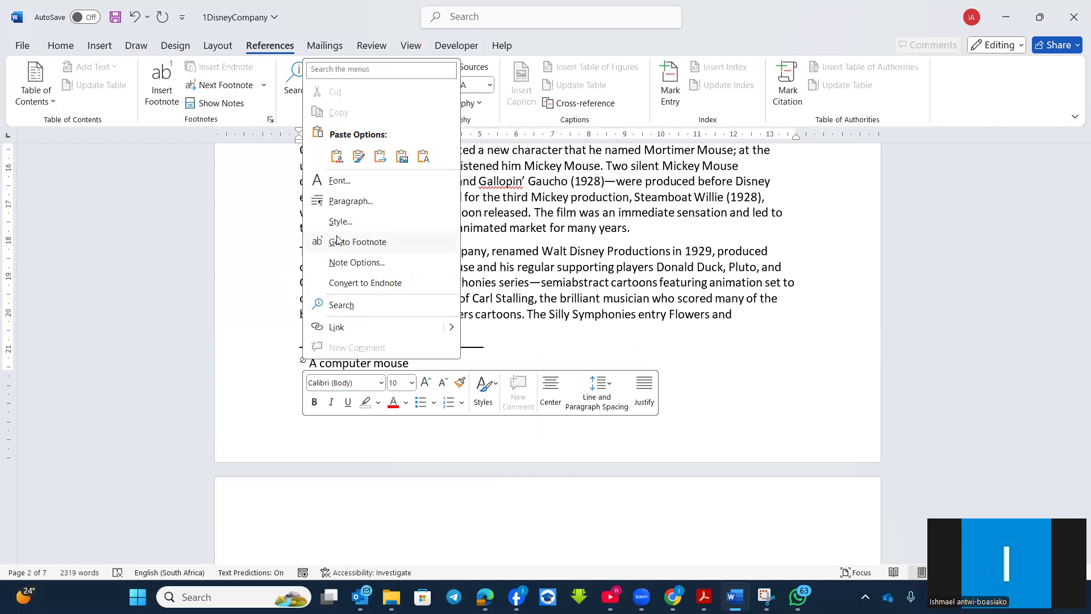
click(358, 264)
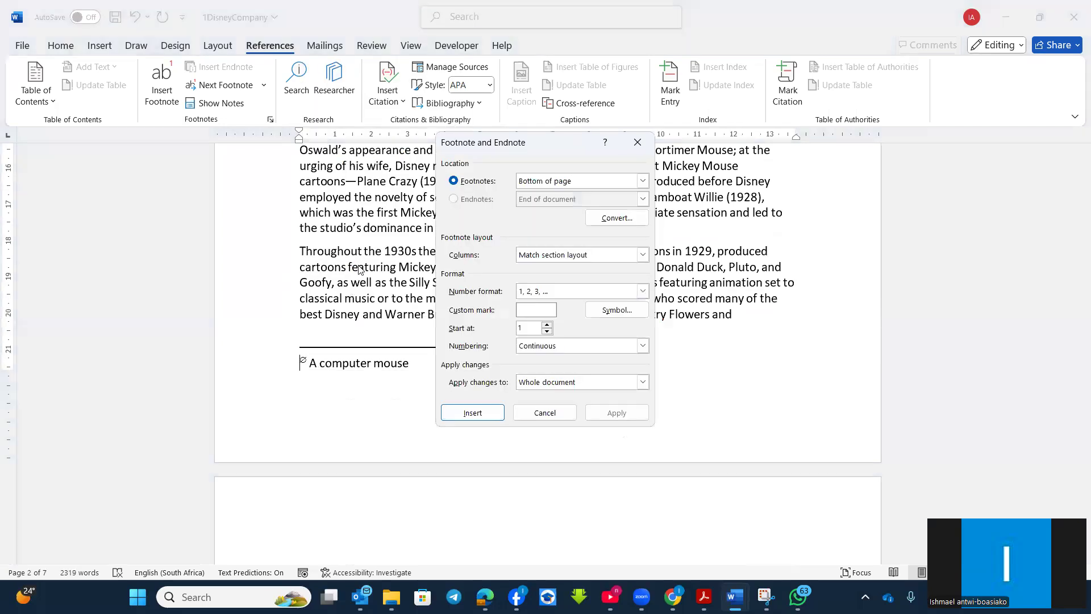
click(637, 142)
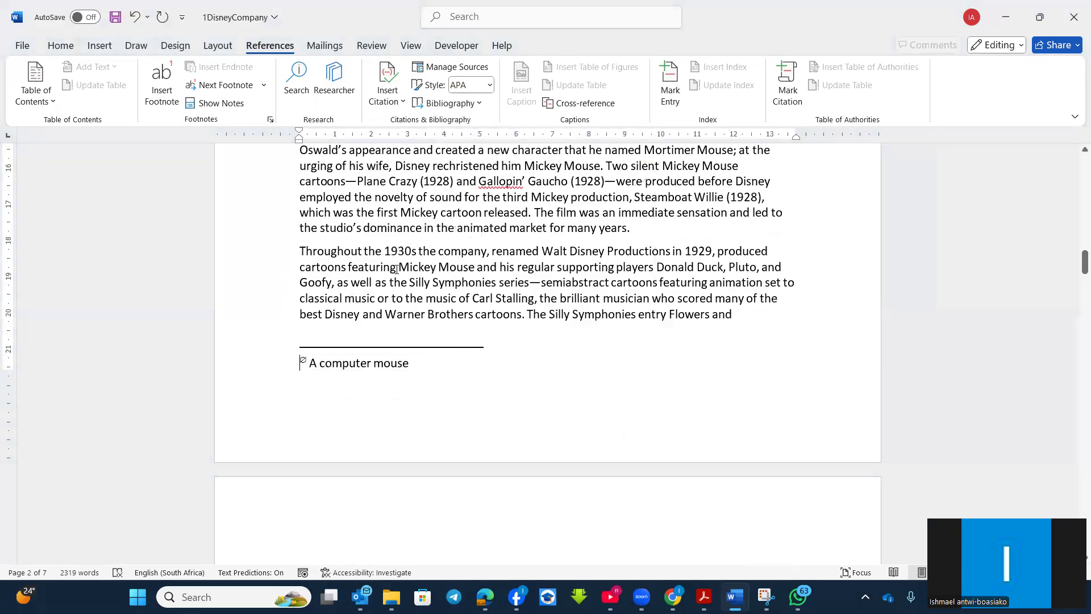
Convert the "A computer mouse" footnote to an endnote and return the cursor to the last page's body text
right_click(303, 359)
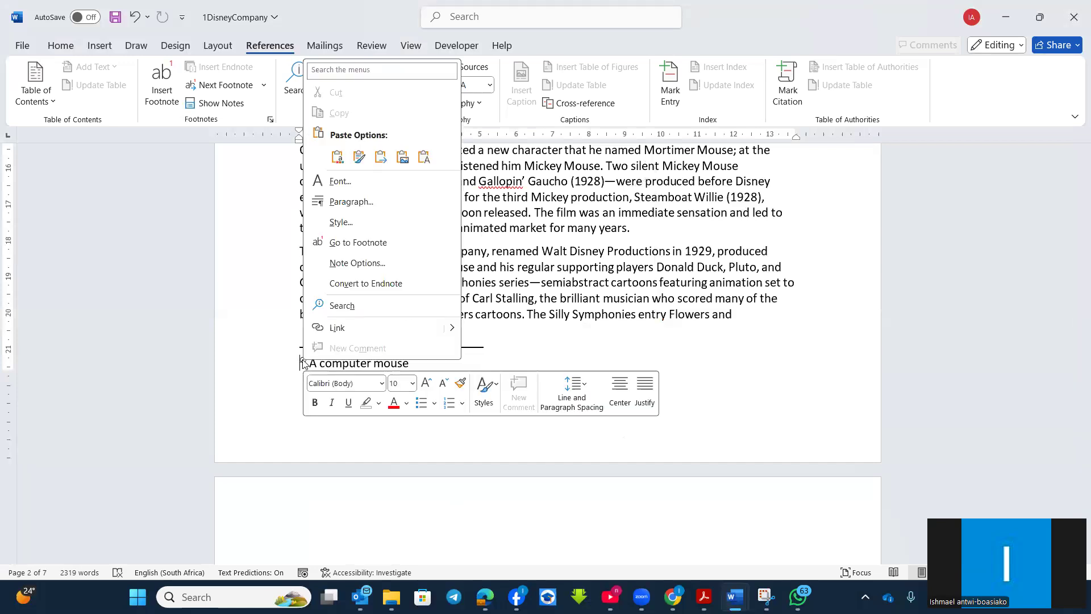
click(364, 284)
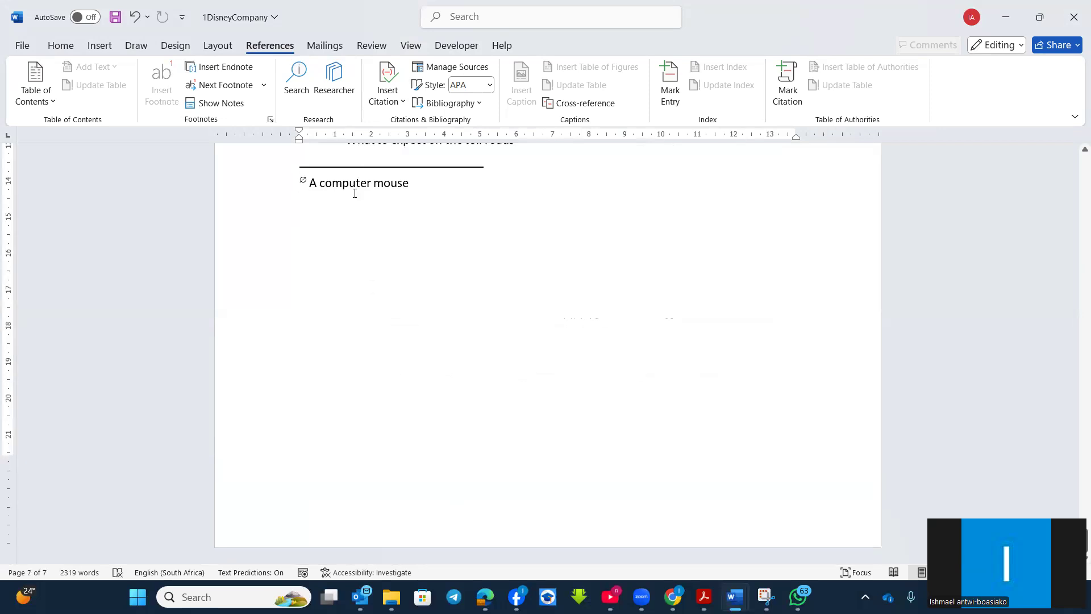
scroll(354, 194, up, 10)
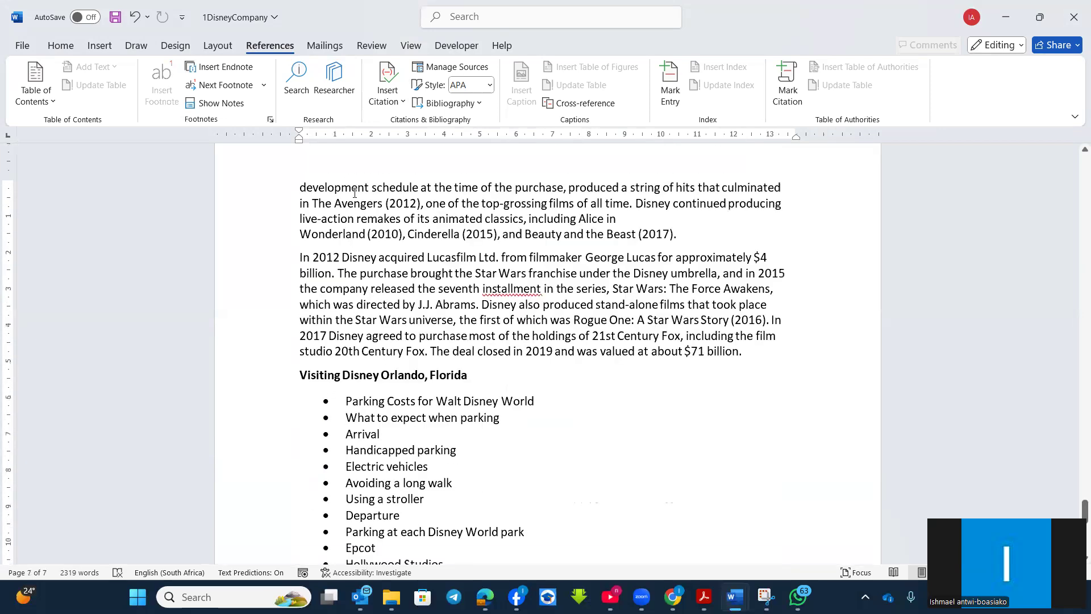
scroll(355, 194, up, 3)
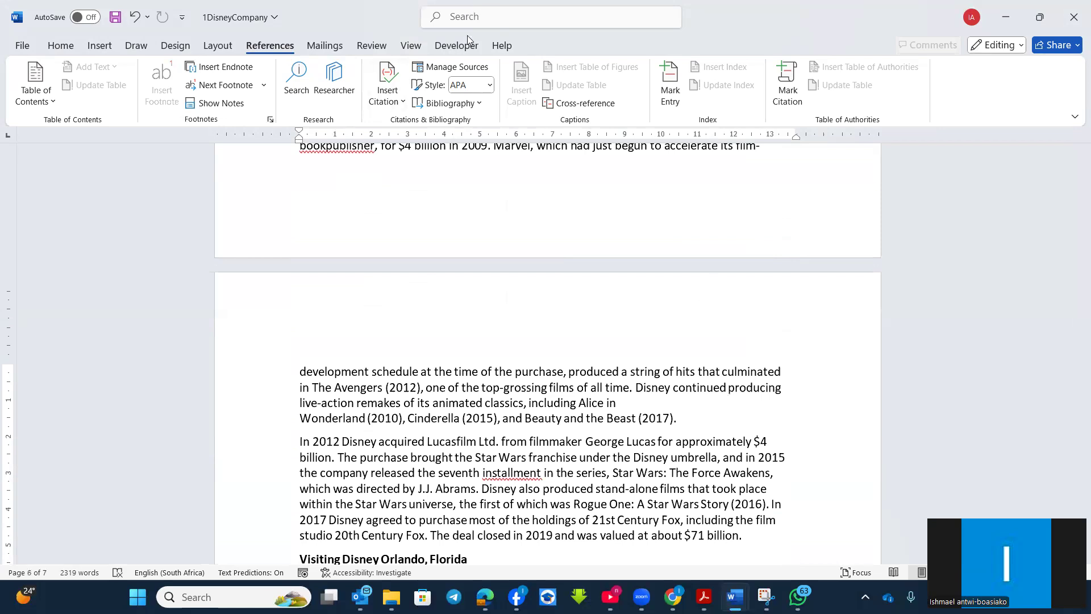
click(490, 408)
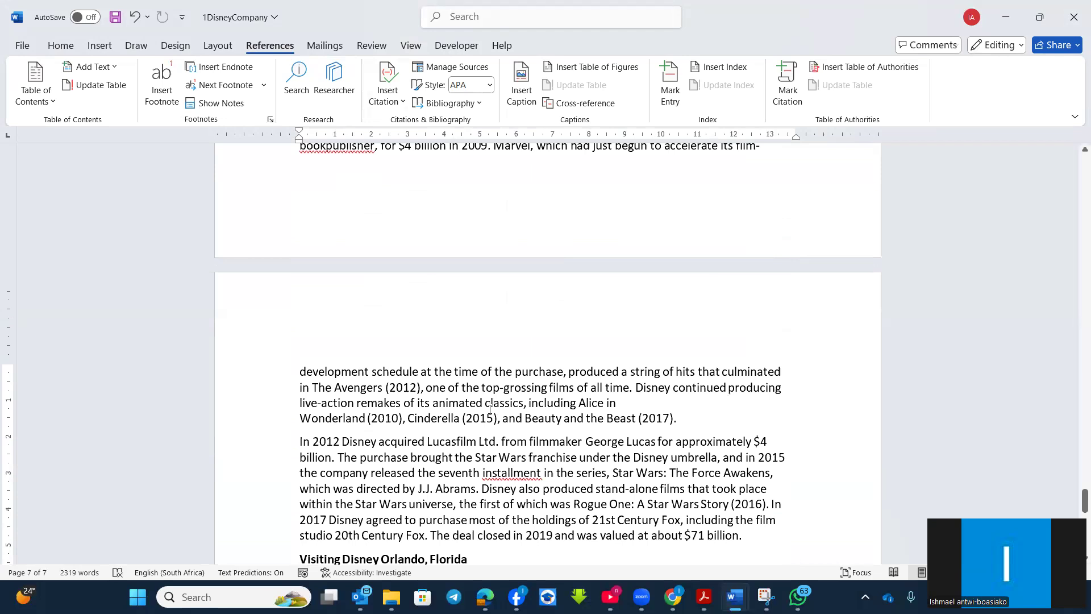
scroll(490, 408, up, 3)
click(486, 17)
text(sour)
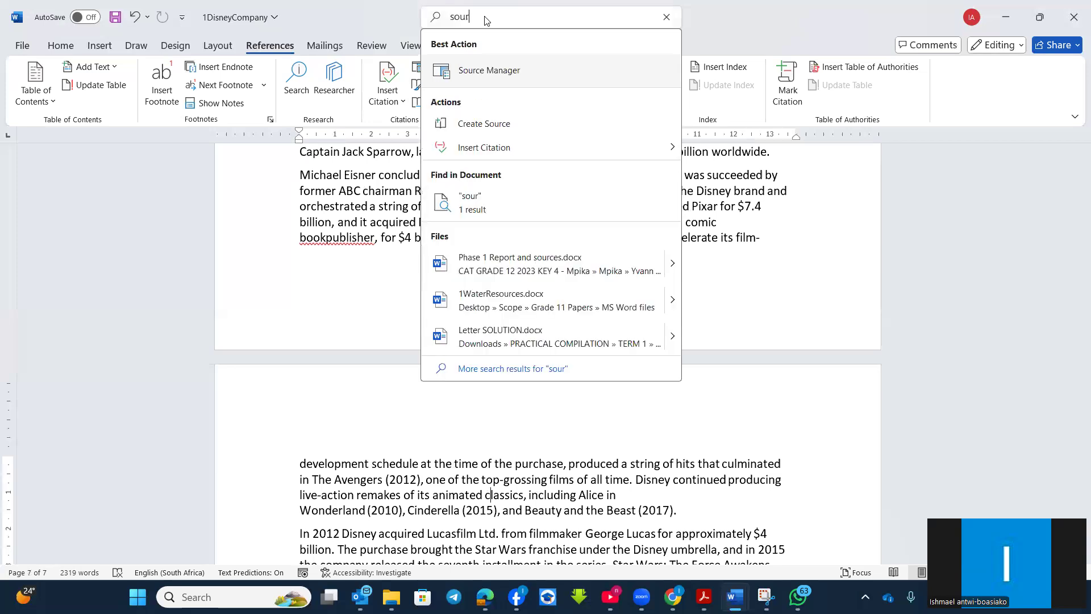
click(490, 71)
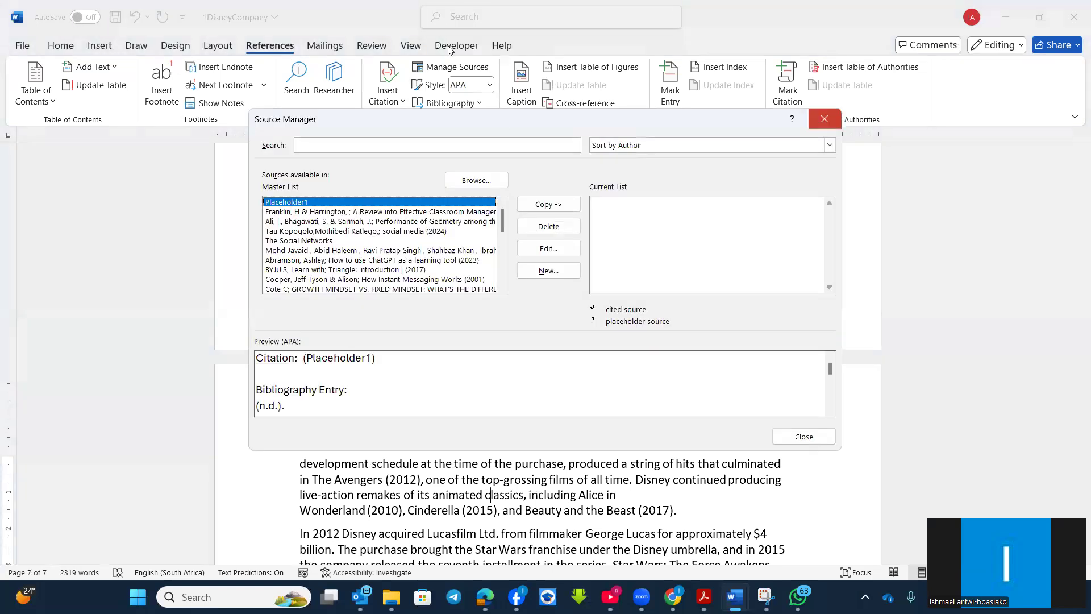
key(Escape)
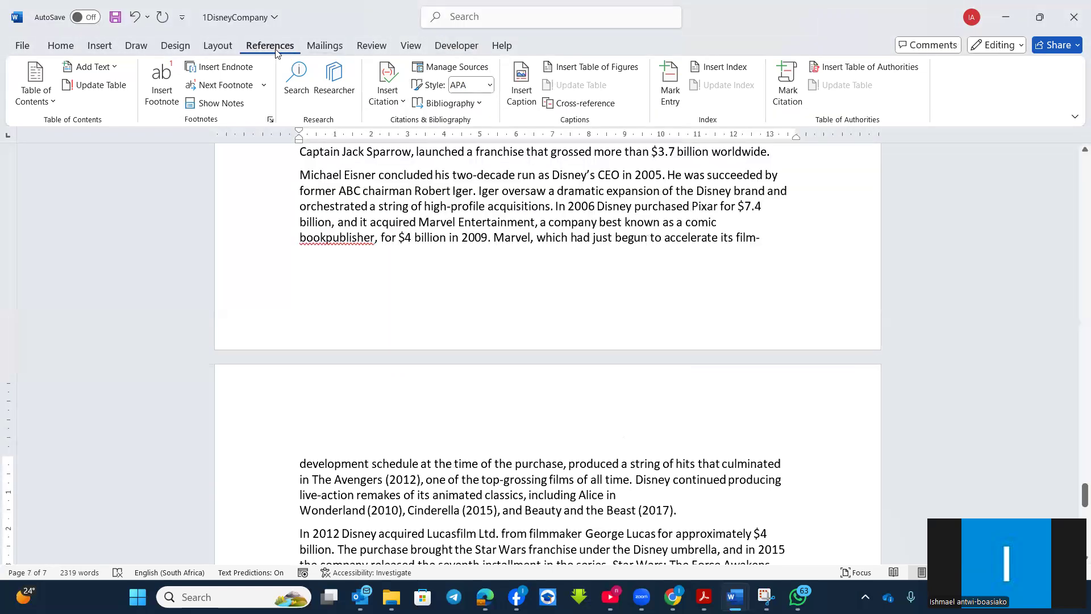
Copy the 2024 "social media" source from the Source Manager's master list to the document's current list
click(439, 70)
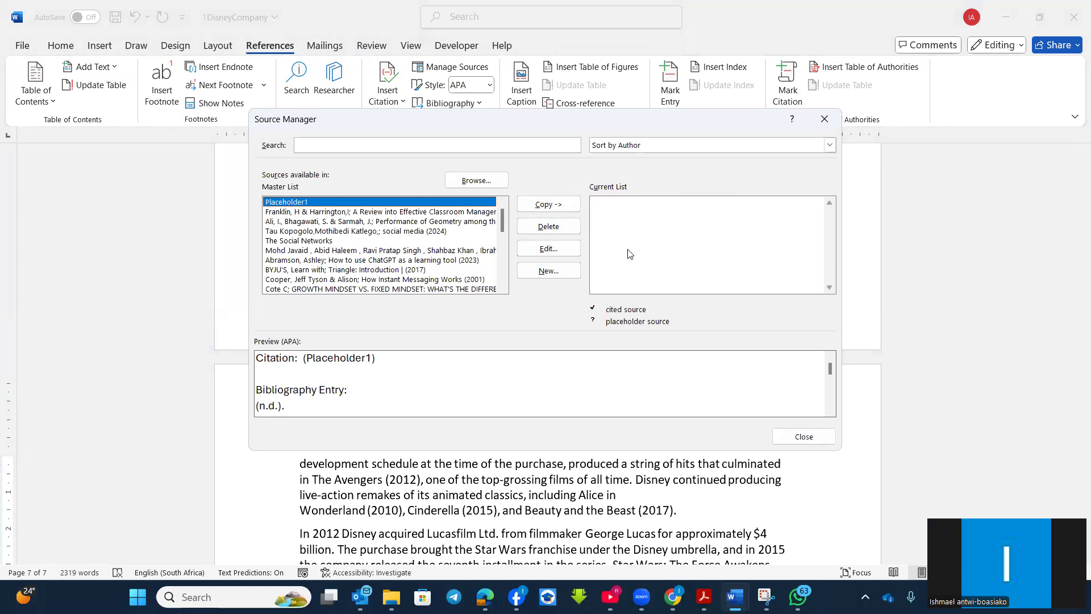
click(315, 222)
click(322, 232)
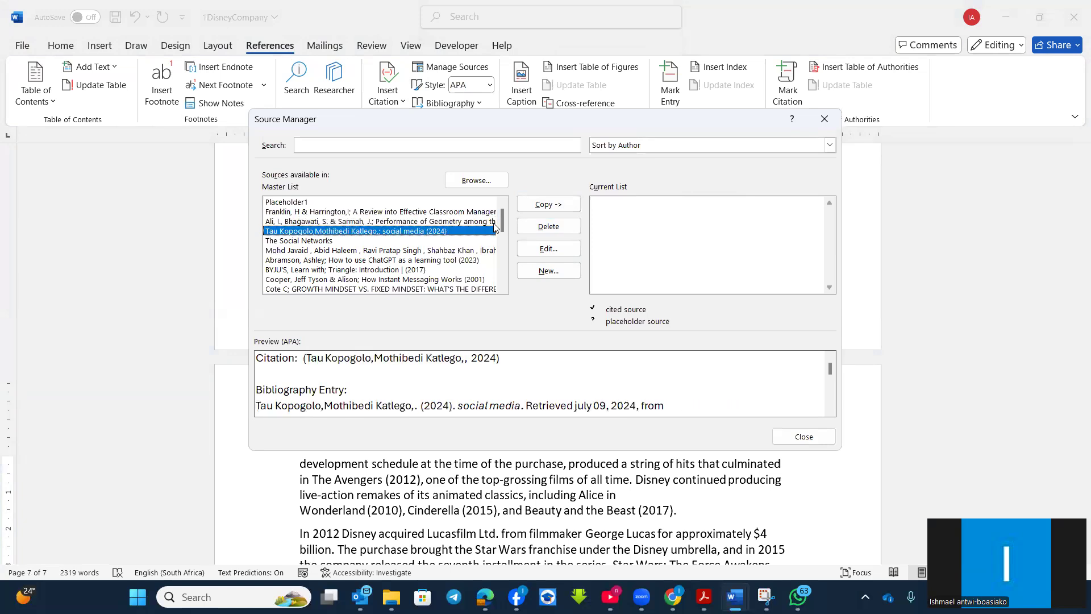
click(547, 204)
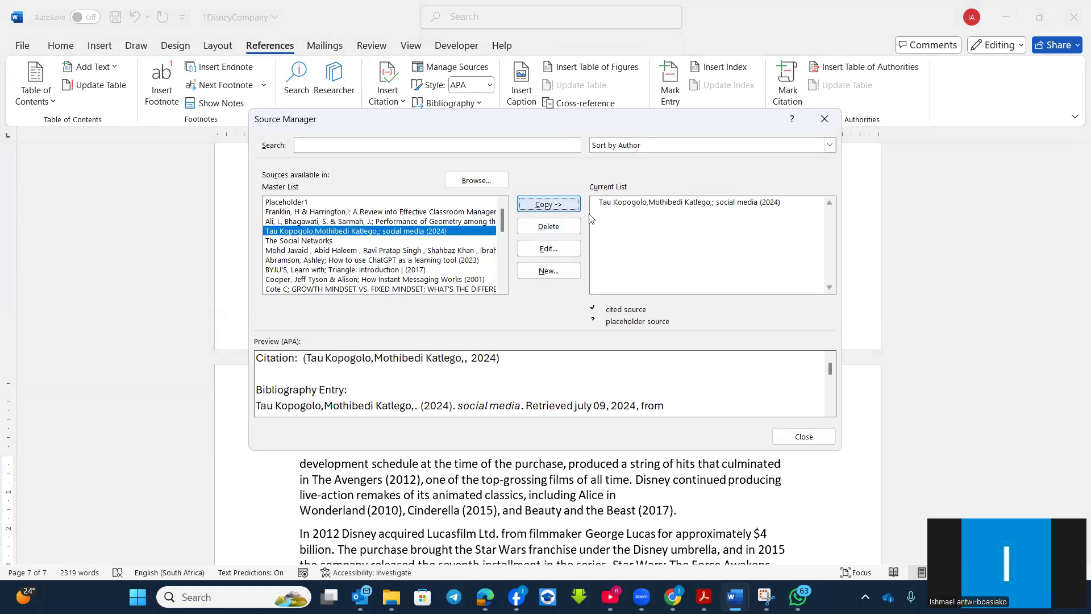
Examine the bibliography fields of the copied "social media" source and close them without changes
click(642, 203)
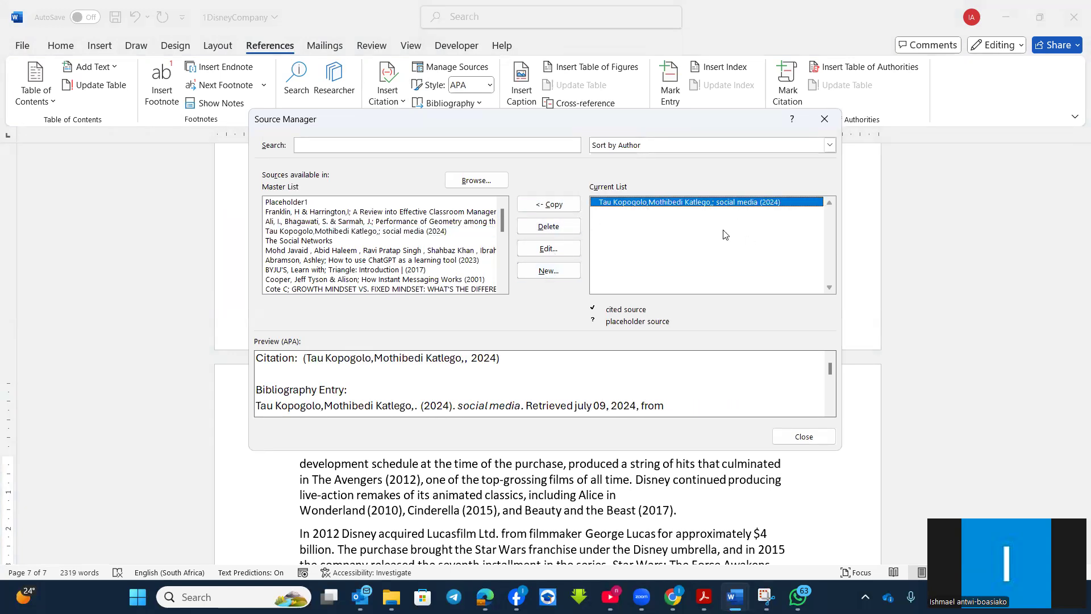
click(546, 249)
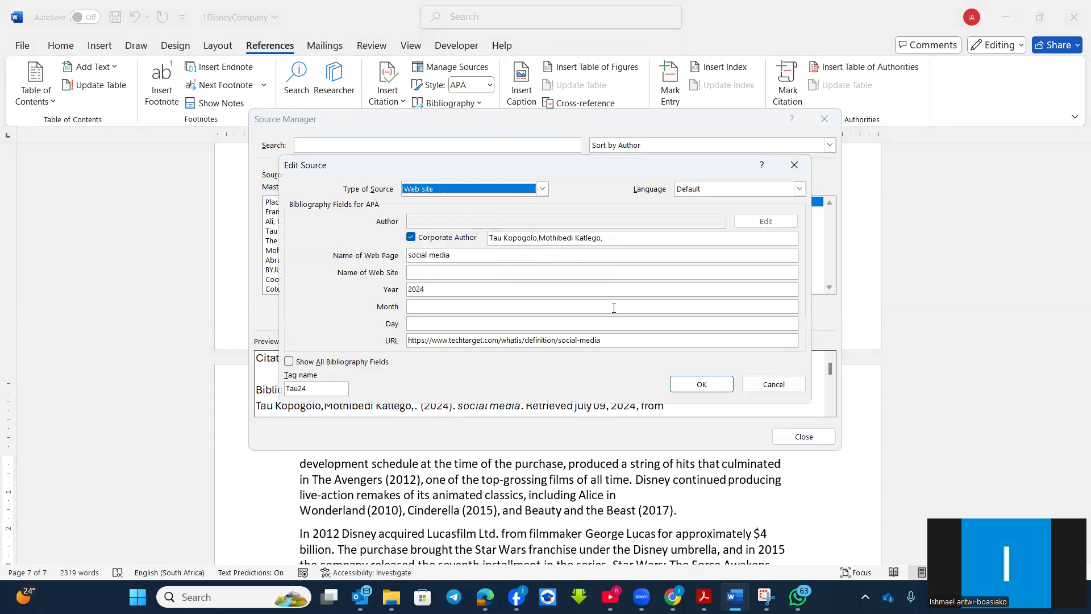
click(804, 168)
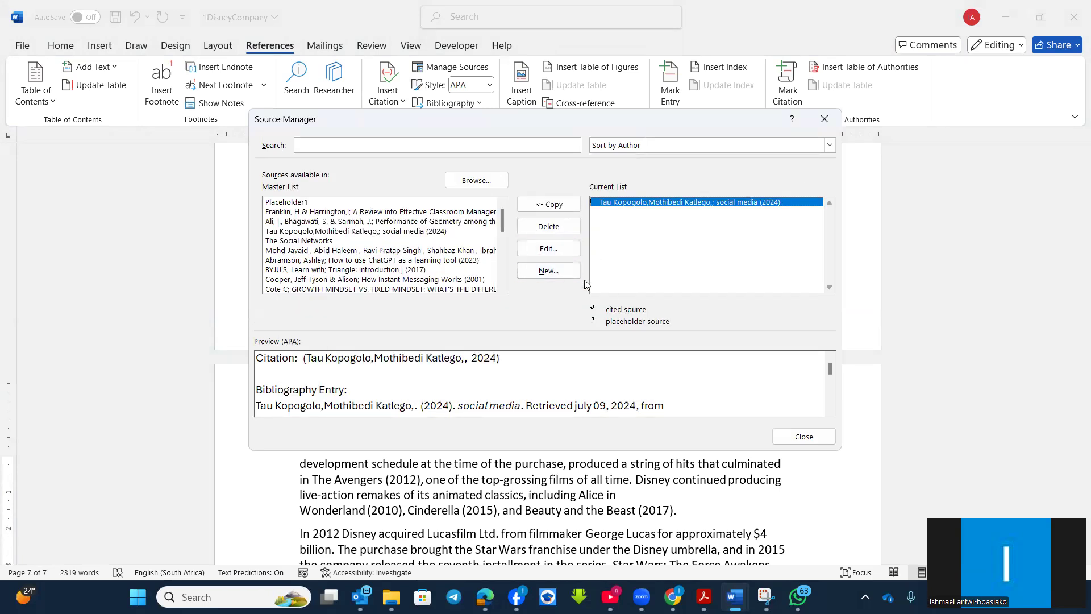
Create a new source of type Web site with "Grade 11" as the author
click(554, 272)
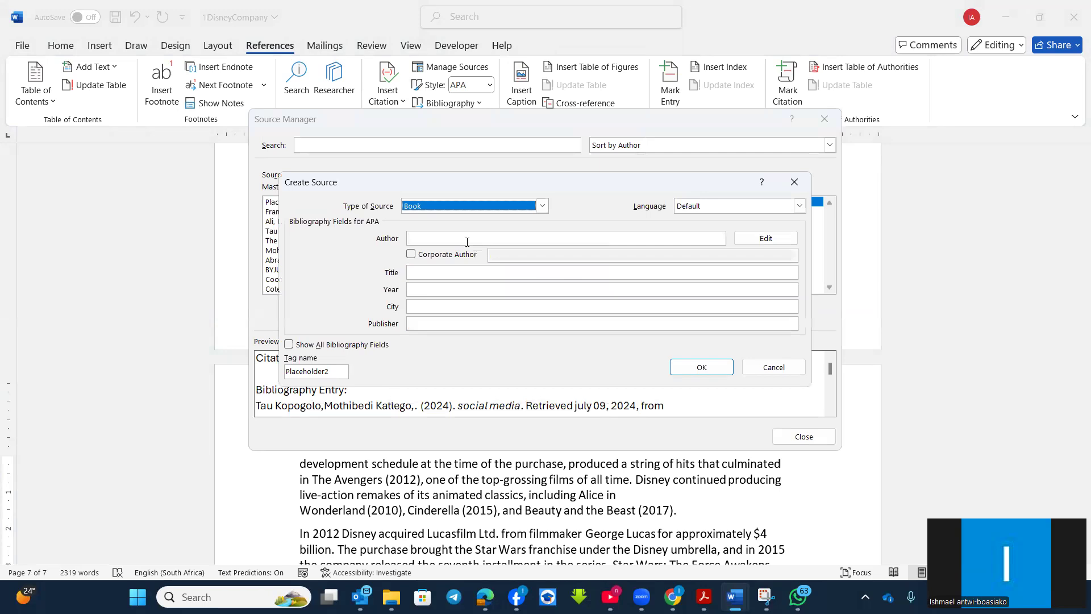
click(542, 206)
scroll(446, 244, down, 1)
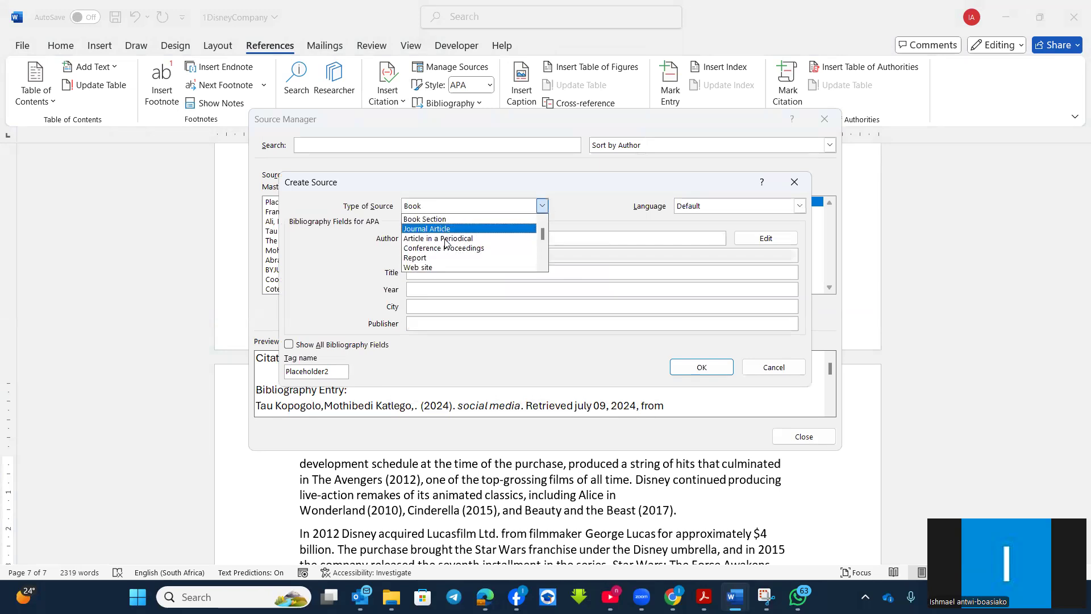
click(434, 267)
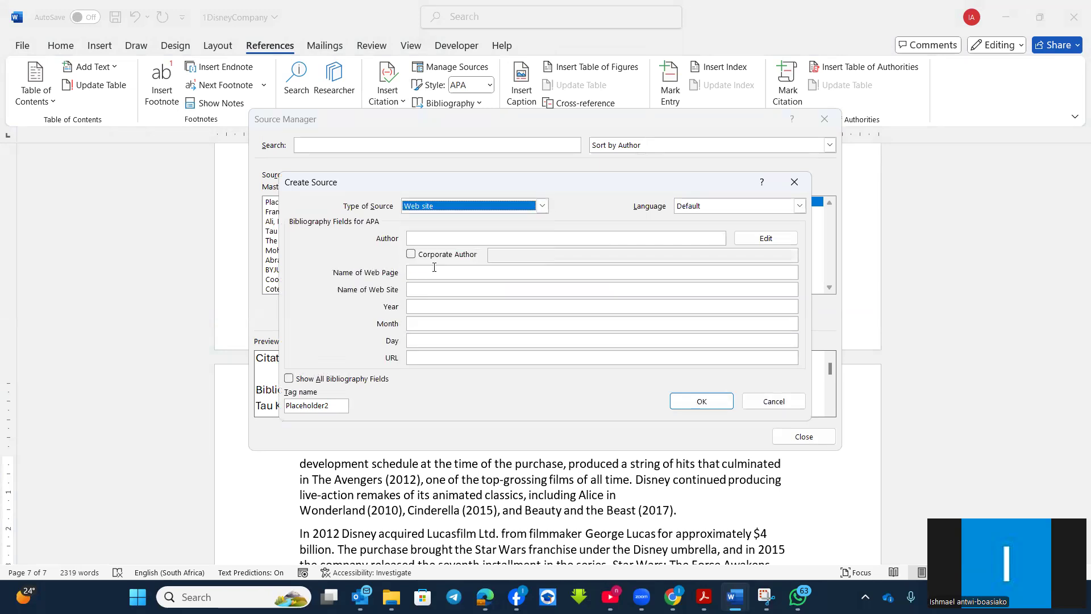
click(428, 233)
text(Grade 11)
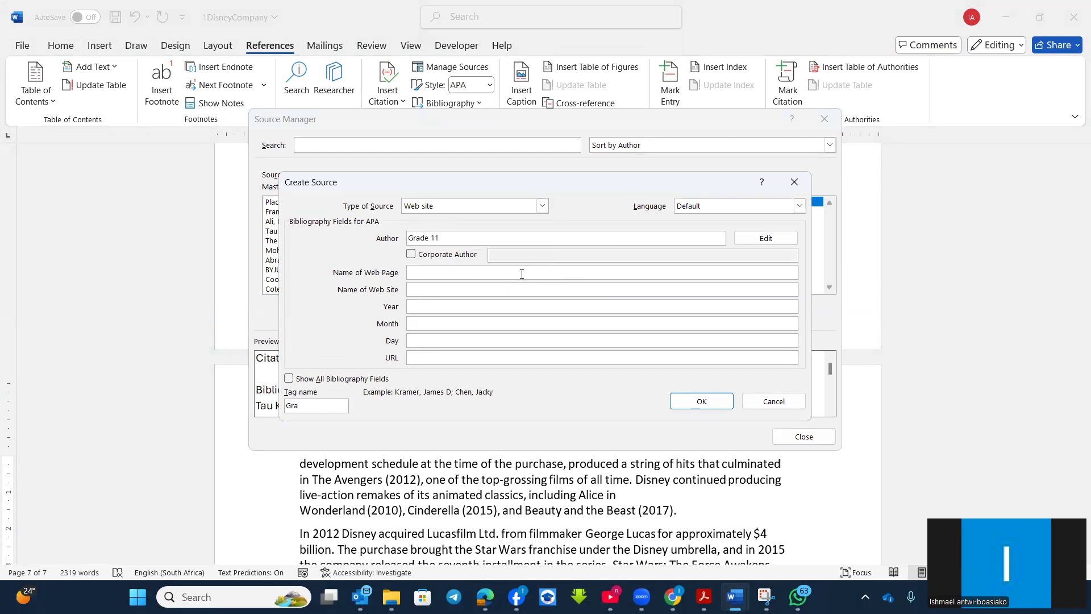
Name the new source's web page "grade 11 website", set its URL to "http:vhdhbjdkmn", save it and check the current source list
click(486, 274)
text(grade 11 website)
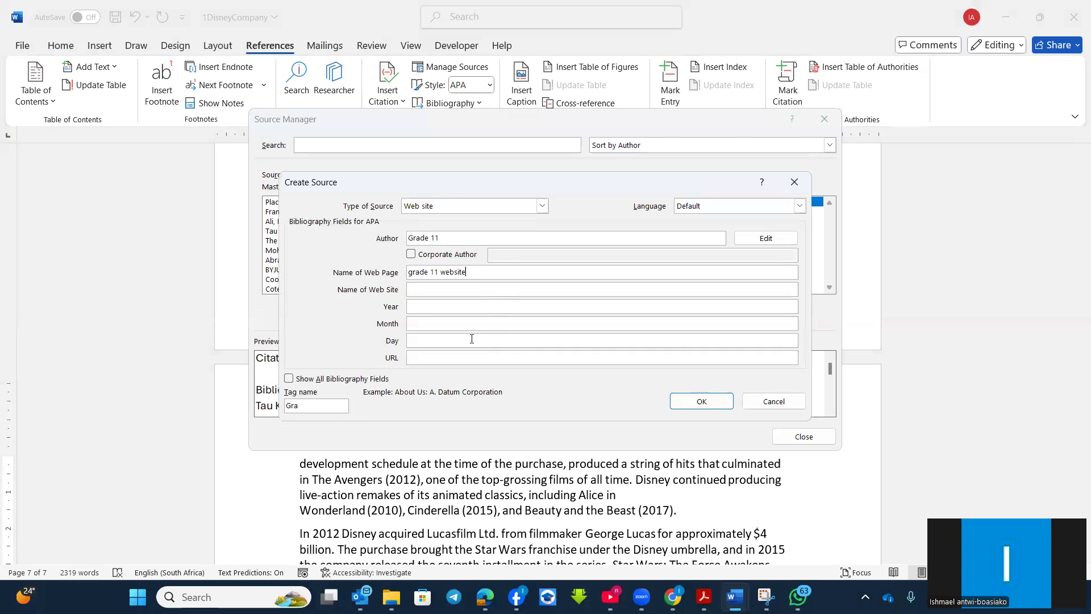
click(445, 361)
text(http:vhdhbjdkmn)
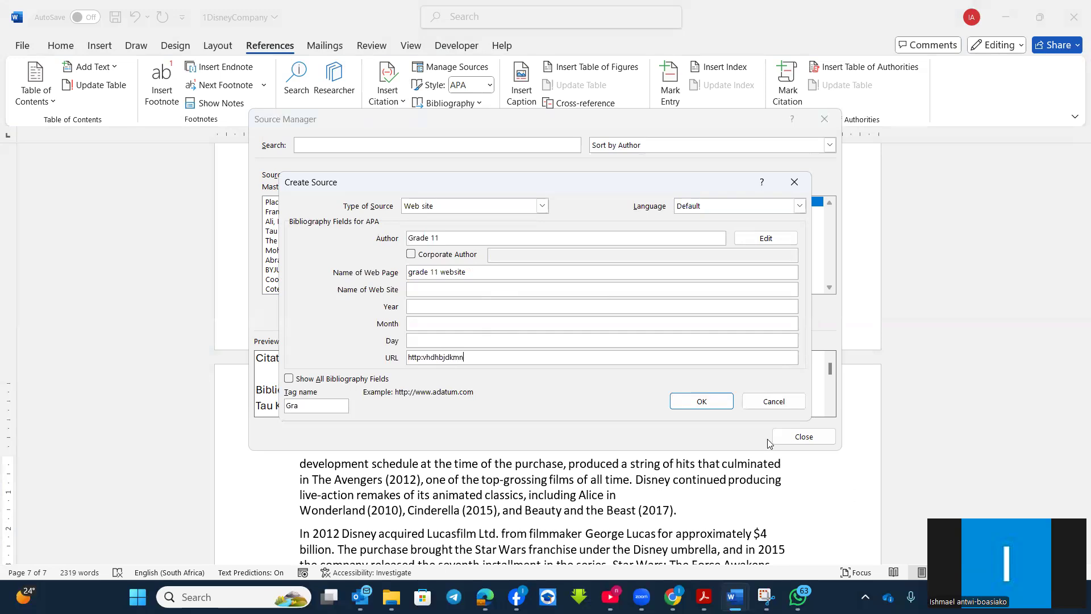
click(729, 404)
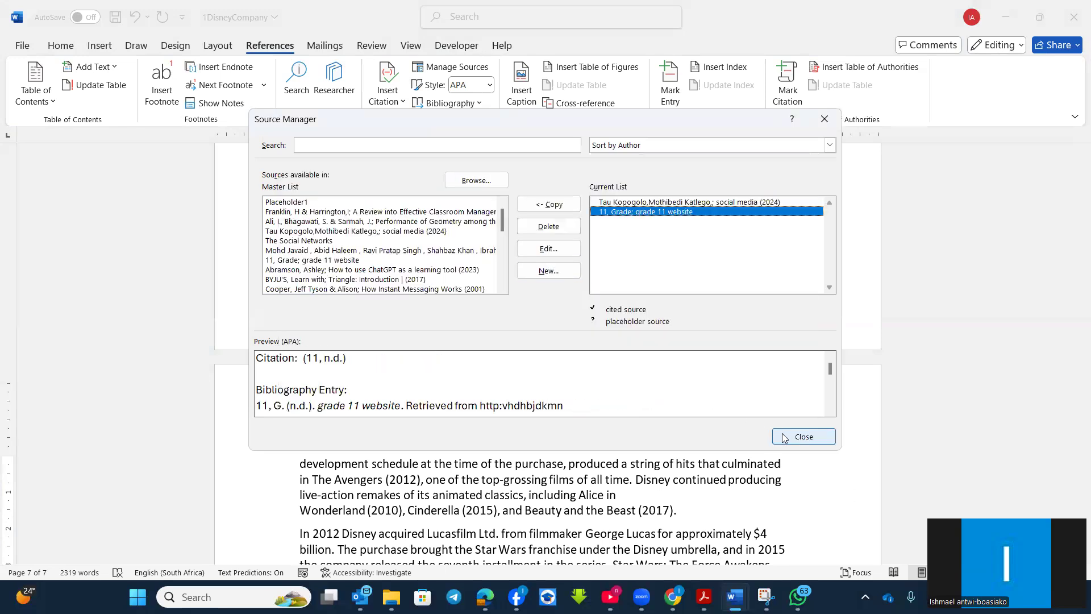
click(803, 436)
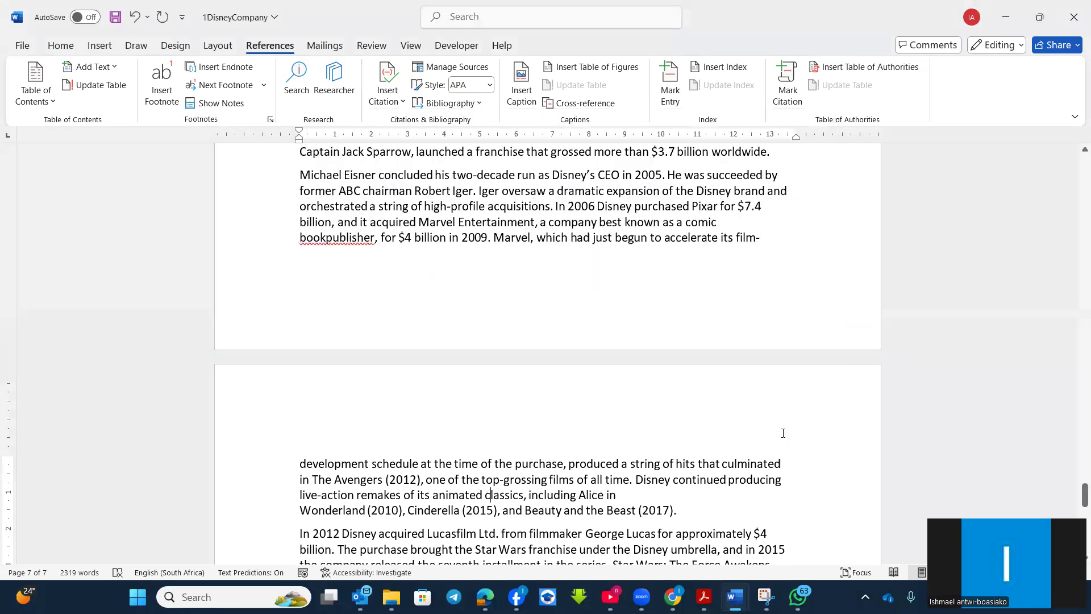
click(457, 67)
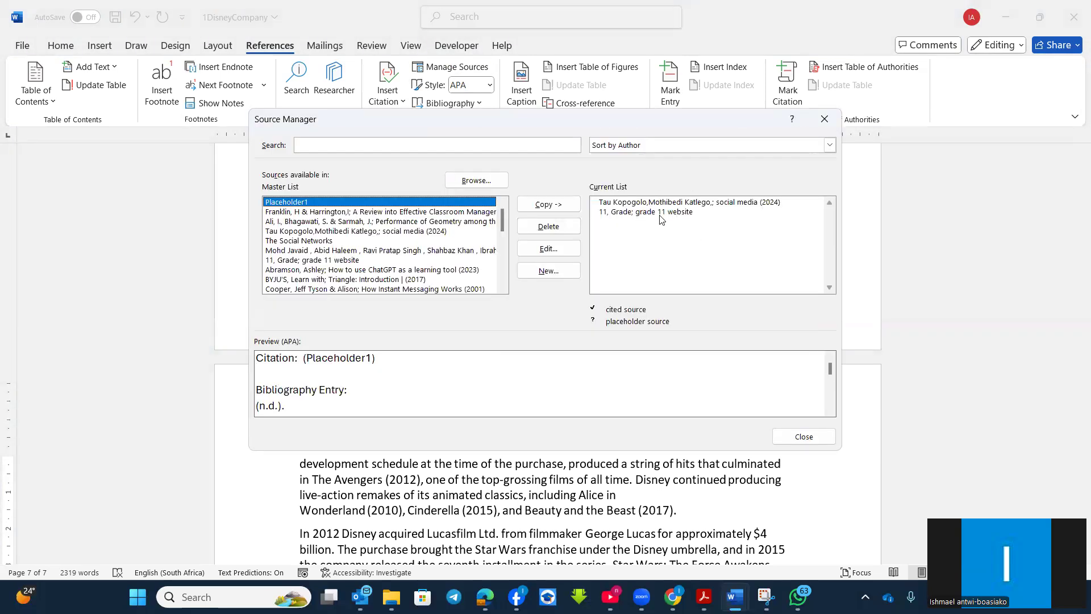
click(803, 437)
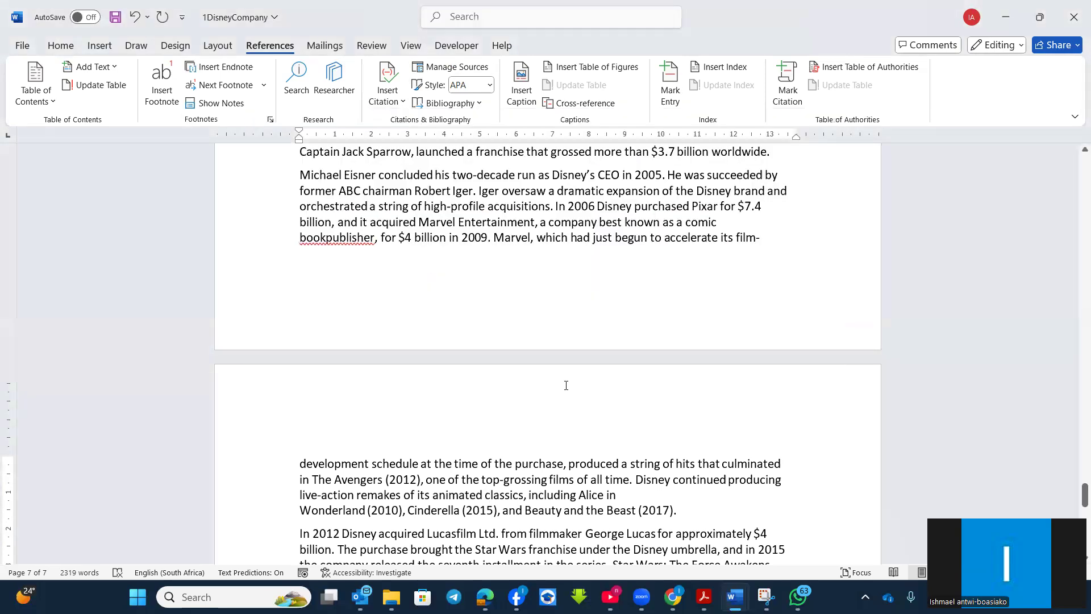
Insert a citation of the 2024 "social media" source after "valued at about $71 billion." on the last page
scroll(566, 385, down, 5)
click(748, 353)
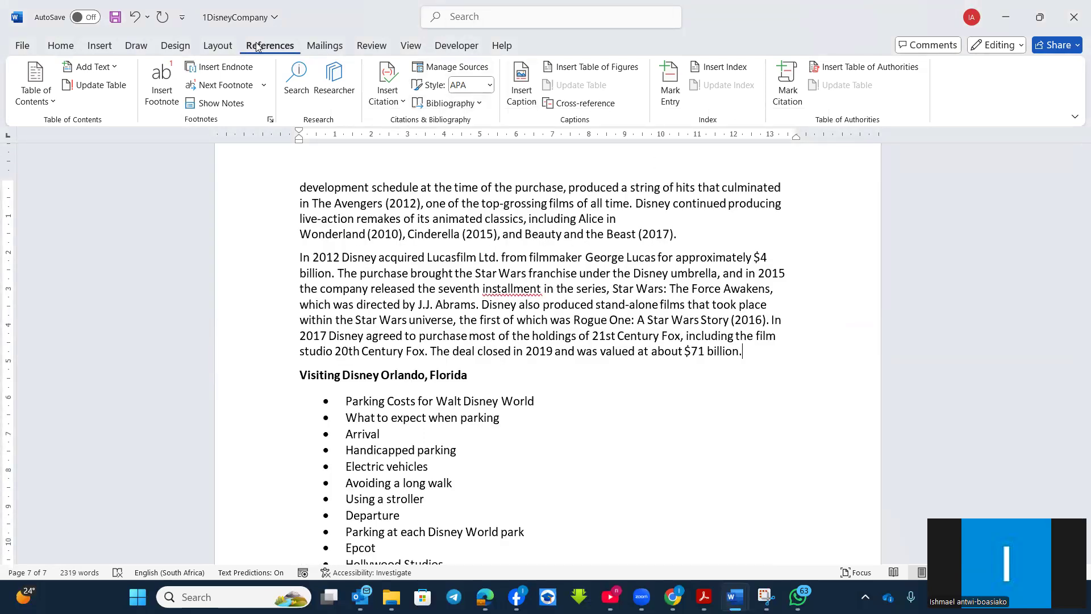
click(403, 102)
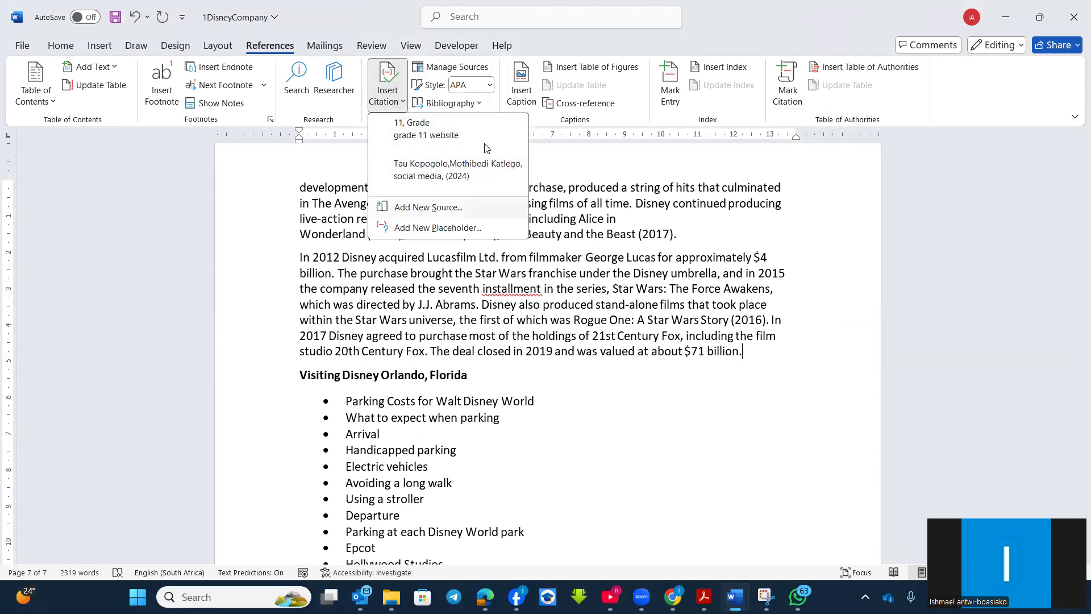
click(458, 170)
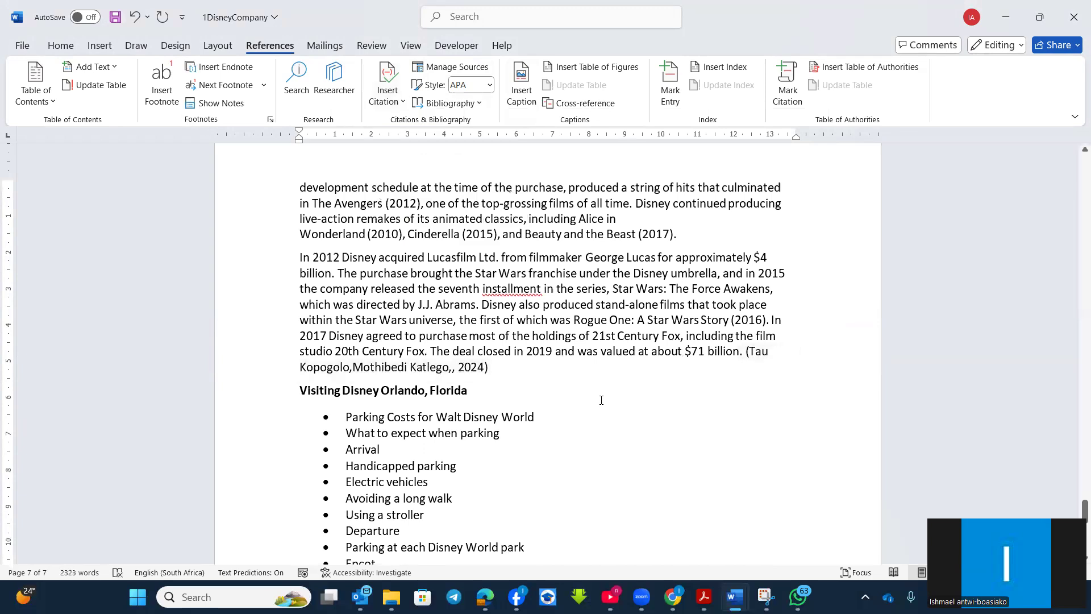
Insert an APA-style bibliography on a new line below the "A computer mouse" endnote at the document's end
scroll(606, 371, down, 8)
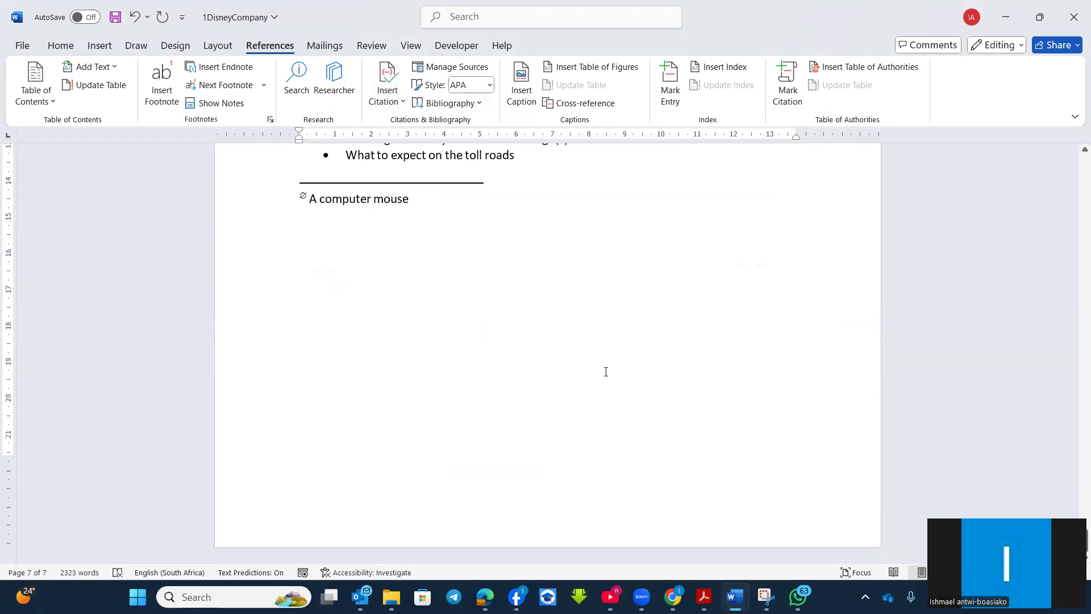
click(409, 289)
key(Return)
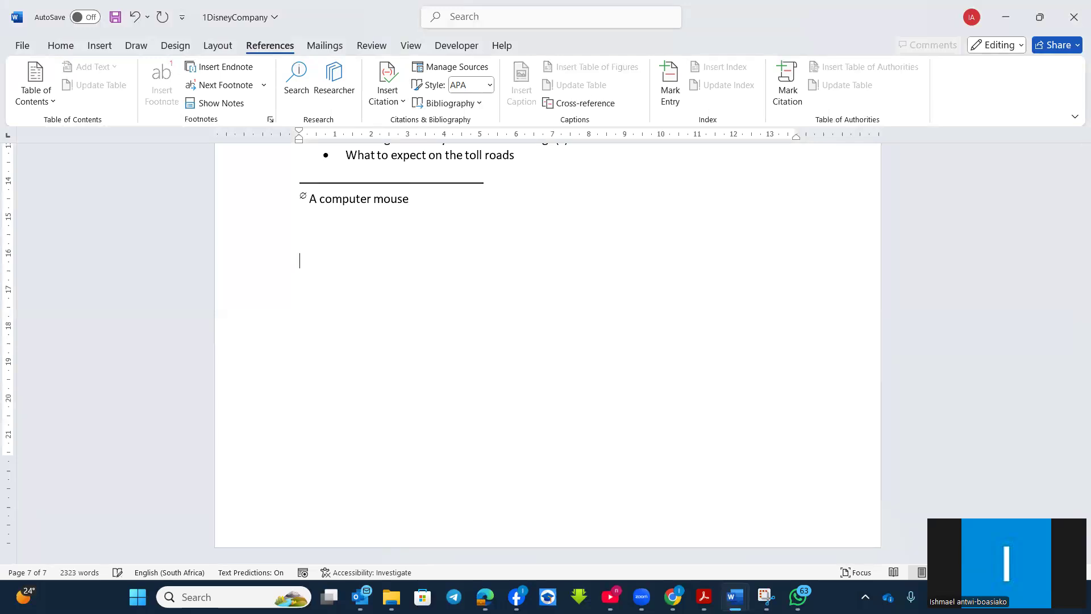
click(489, 86)
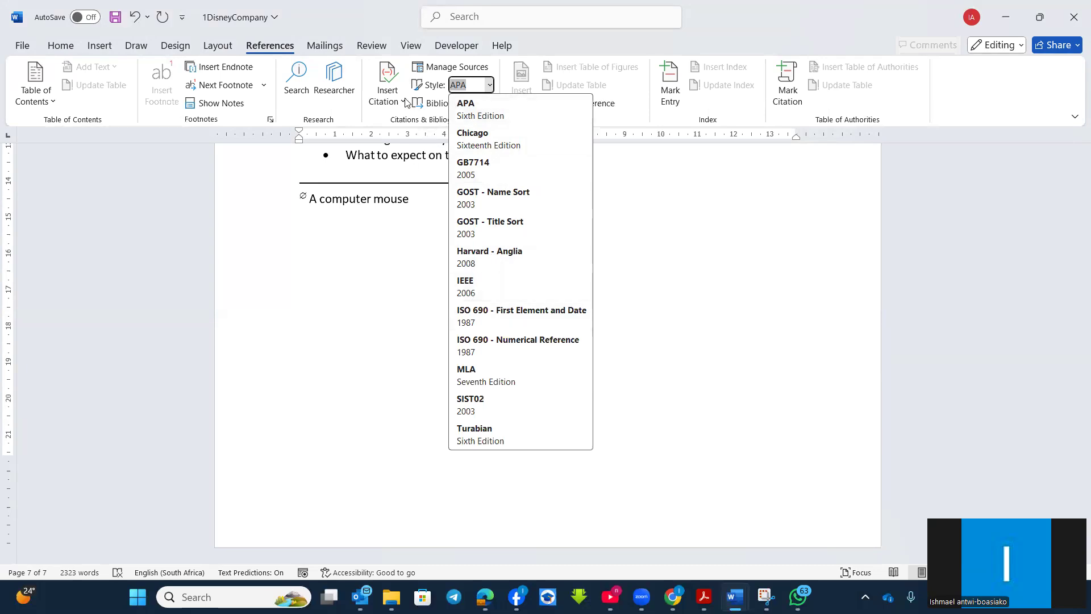
click(427, 119)
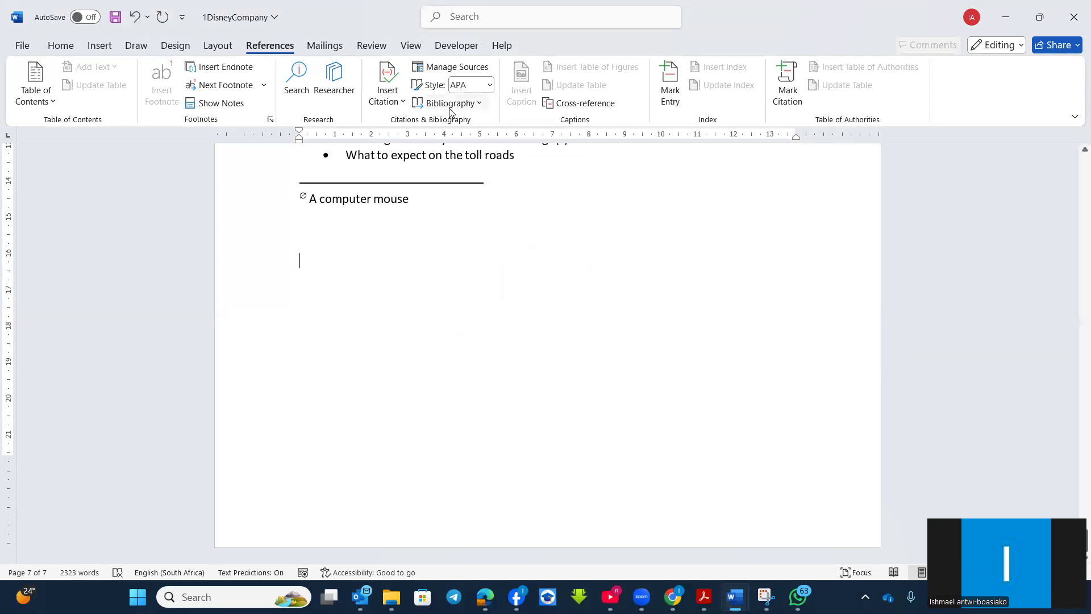
click(480, 104)
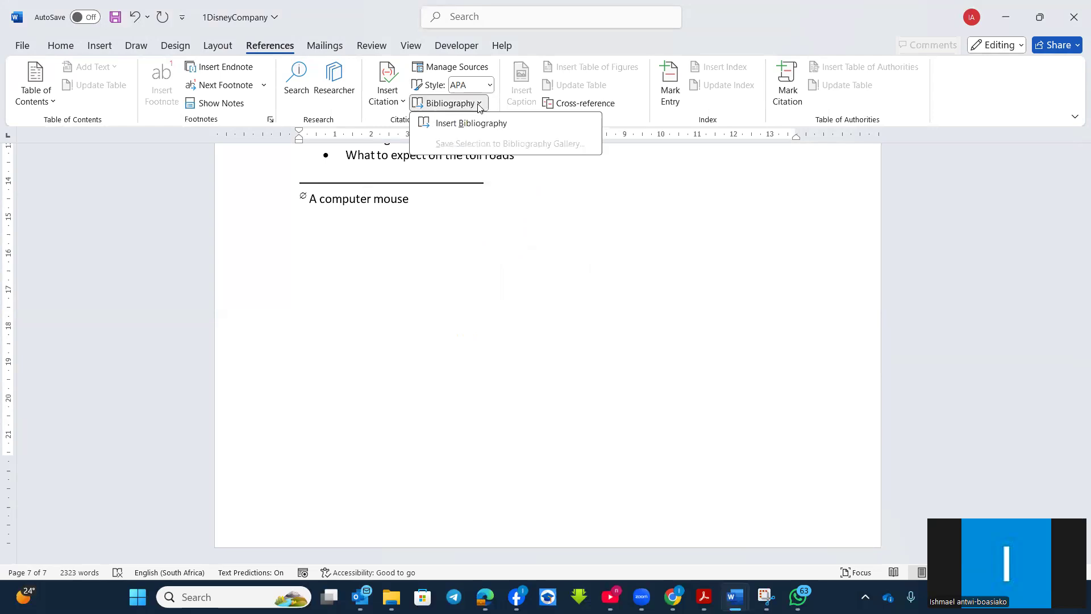
click(465, 123)
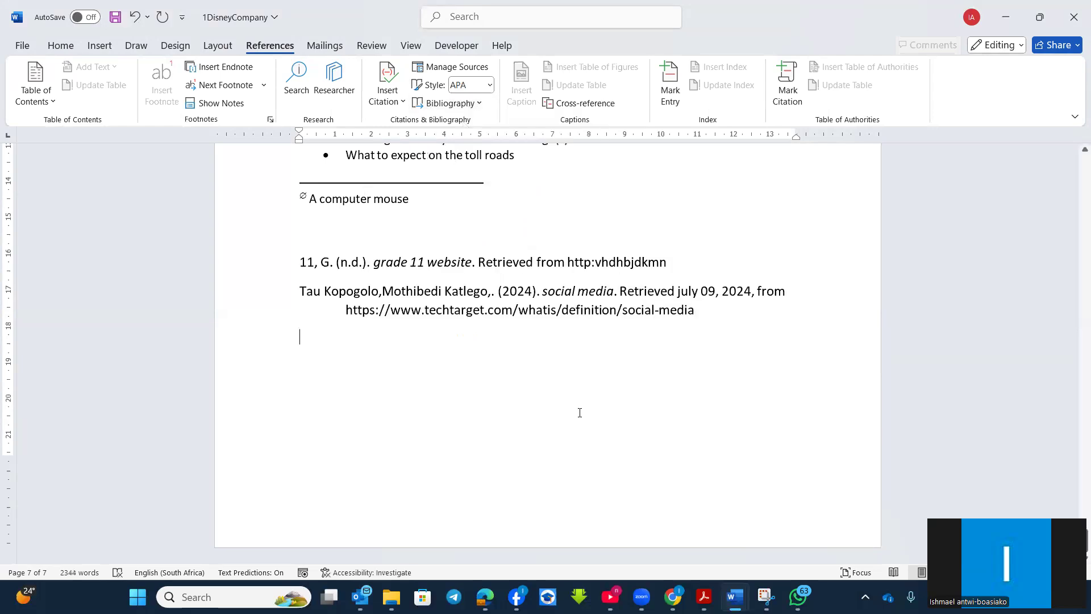